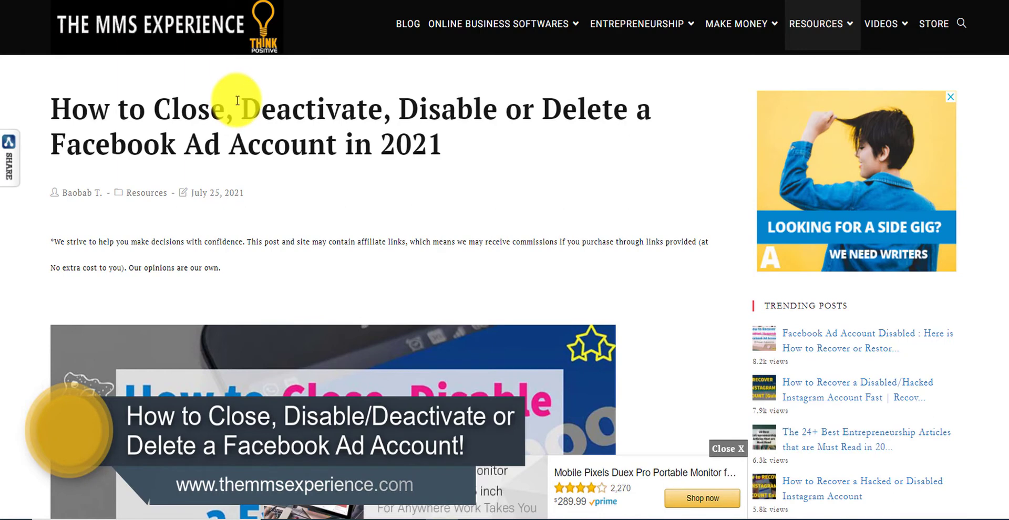
Review the title and opening of the article on closing, deactivating or deleting a Facebook ad account.
{"action": "left_click_drag", "start_coordinate": [238, 101], "coordinate": [603, 105]}
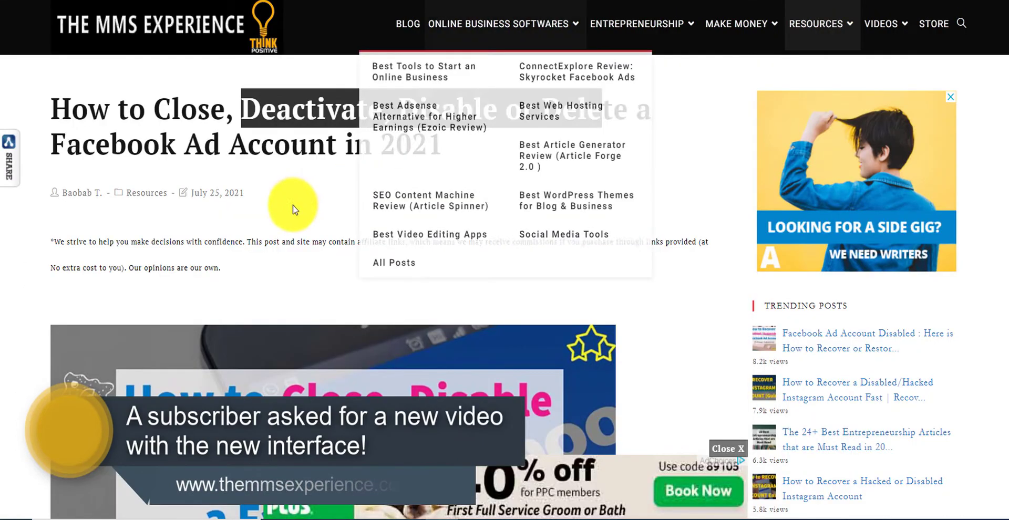
{"action": "left_click", "coordinate": [66, 107]}
{"action": "left_click_drag", "start_coordinate": [46, 106], "coordinate": [500, 153]}
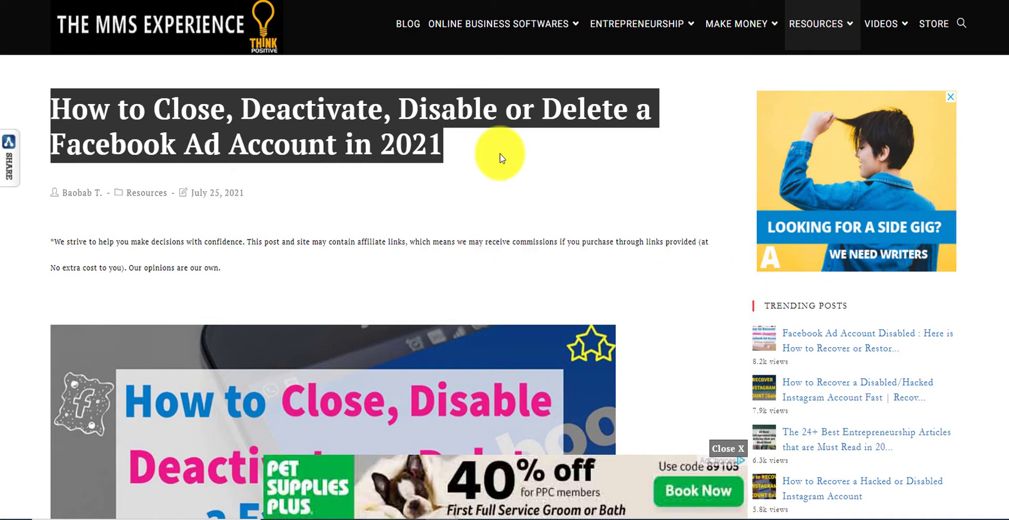
{"action": "scroll", "coordinate": [500, 154], "scroll_direction": "down", "scroll_amount": 2}
{"action": "scroll", "coordinate": [500, 153], "scroll_direction": "up", "scroll_amount": 2}
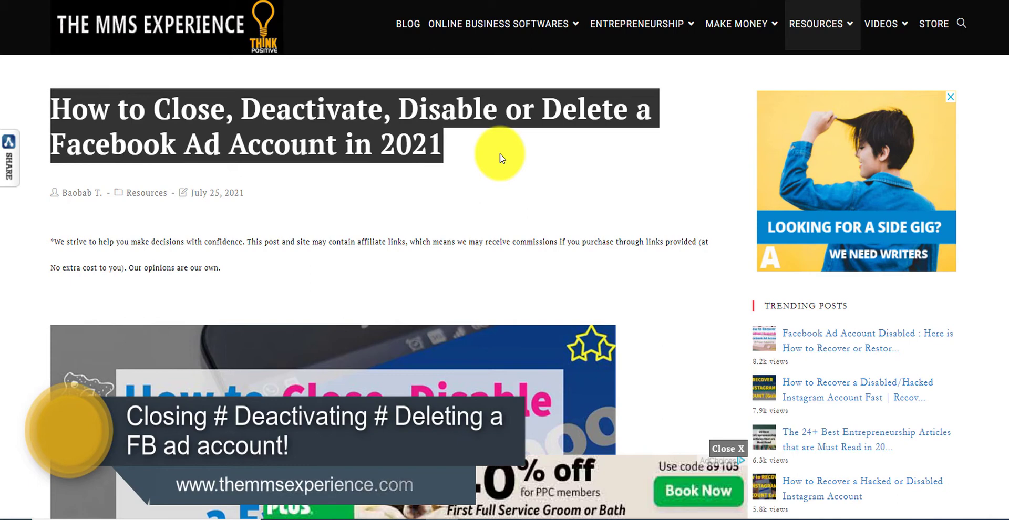
{"action": "scroll", "coordinate": [500, 154], "scroll_direction": "down", "scroll_amount": 3}
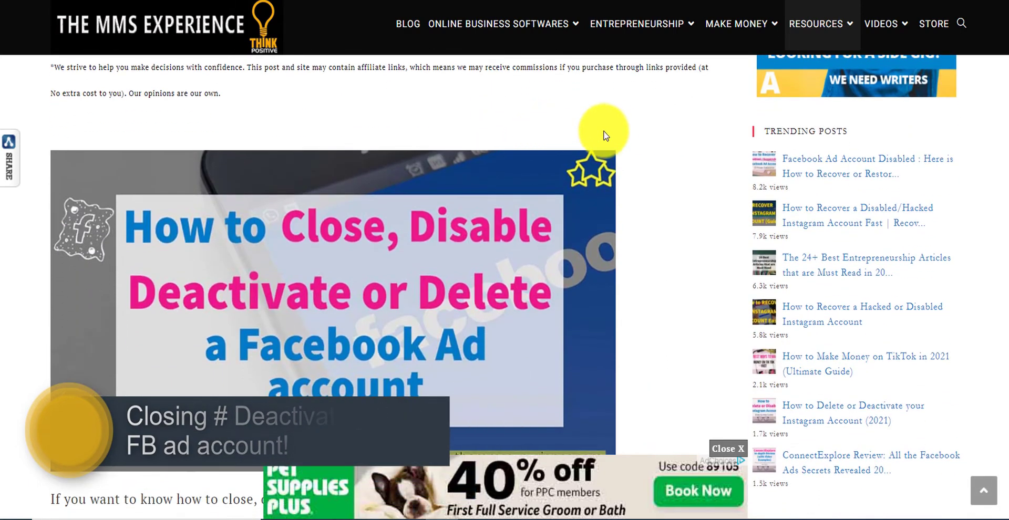
{"action": "scroll", "coordinate": [631, 132], "scroll_direction": "down", "scroll_amount": 2}
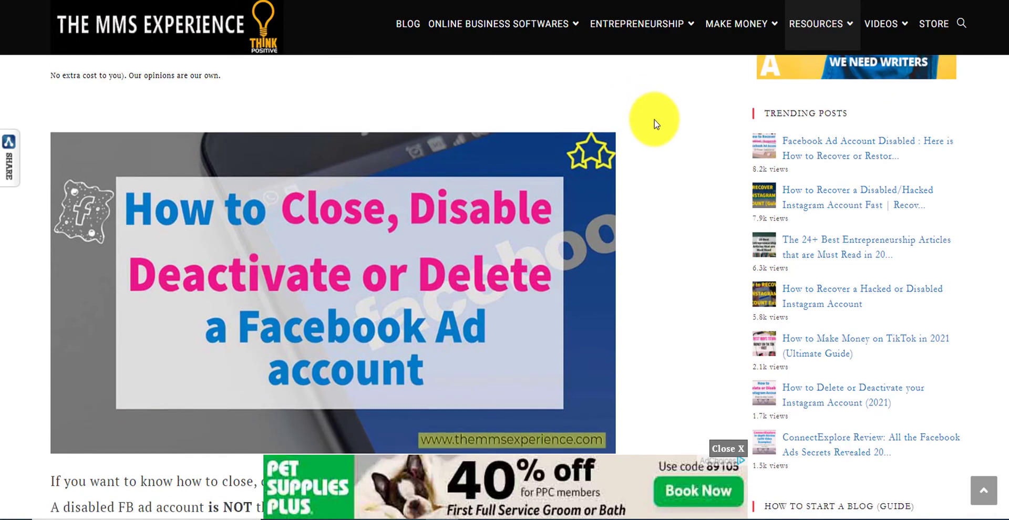
{"action": "scroll", "coordinate": [593, 174], "scroll_direction": "up", "scroll_amount": 5}
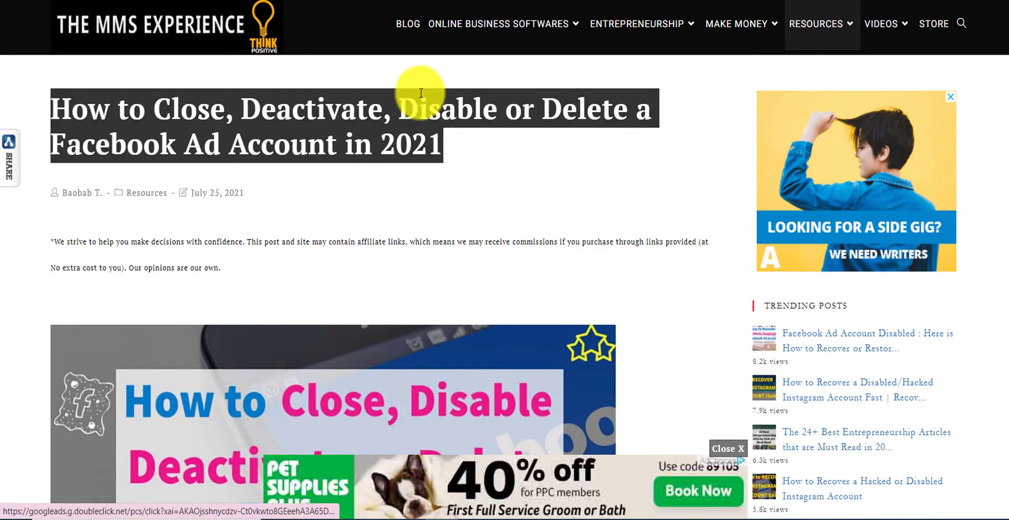
Go to The MMS Experience home page and open the 2021 Facebook ad account closing article from its resources.
{"action": "left_click", "coordinate": [161, 31]}
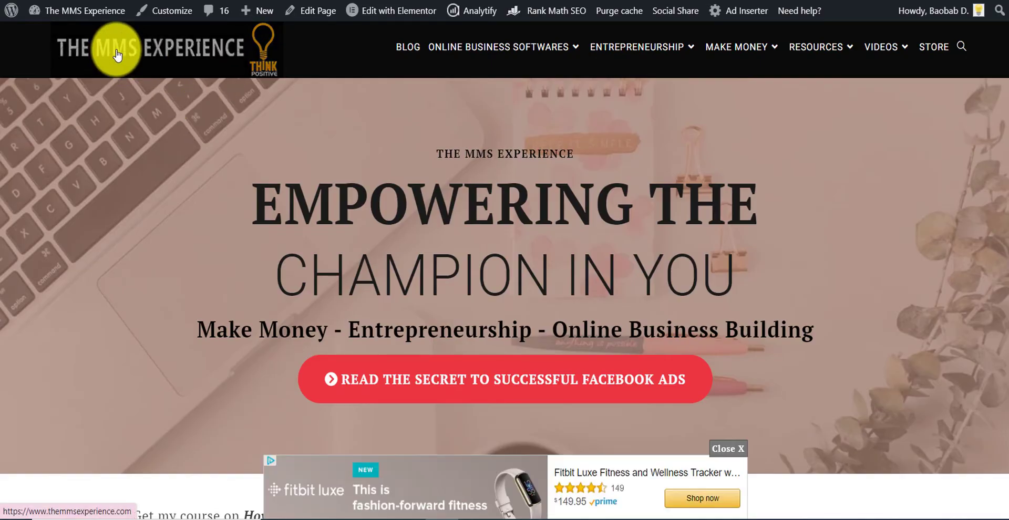
{"action": "mouse_move", "coordinate": [836, 48]}
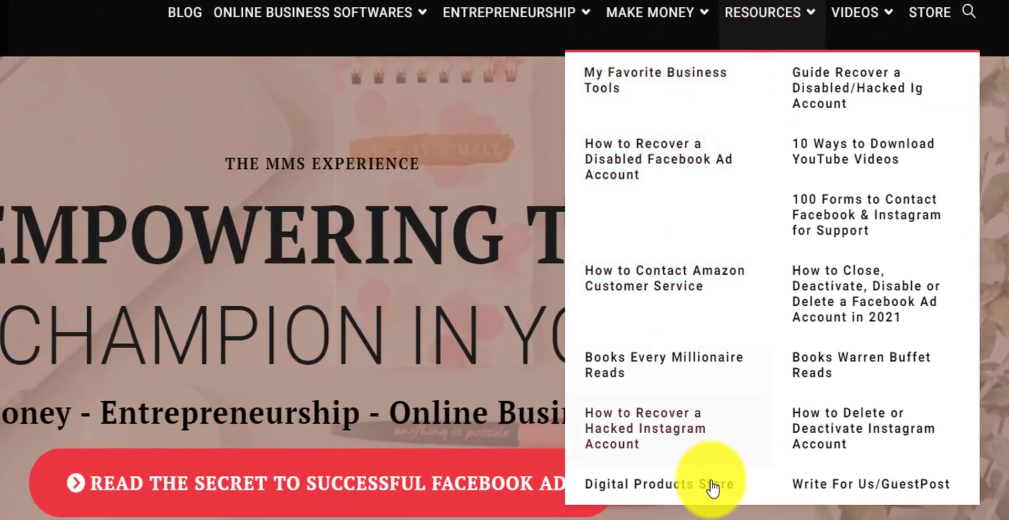
{"action": "left_click", "coordinate": [823, 294]}
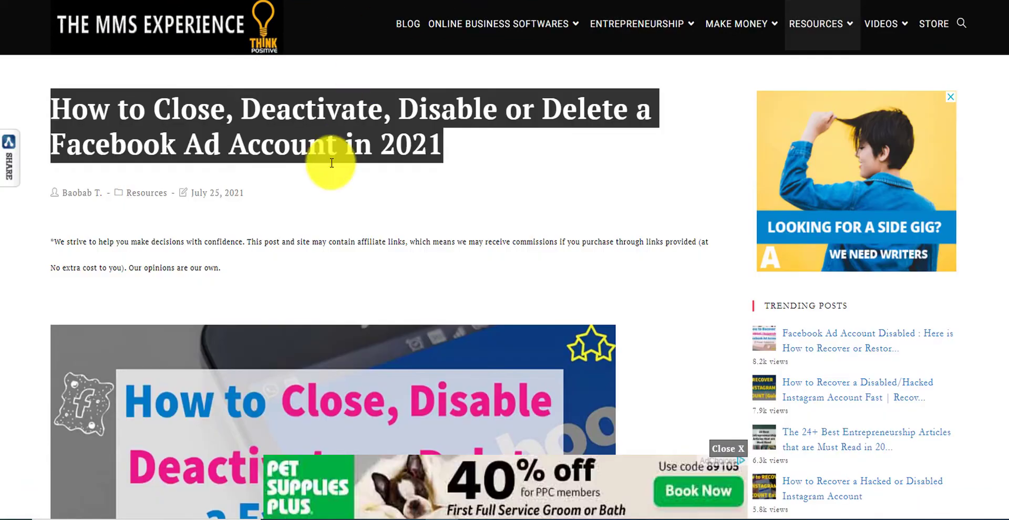
{"action": "left_click", "coordinate": [431, 141]}
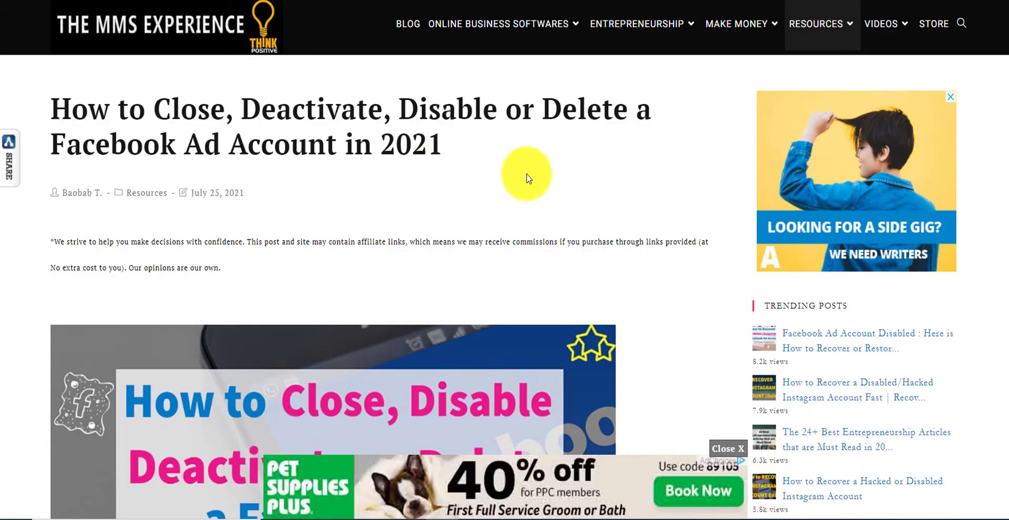
Review the article's contents list and jump to the section on closing a FB ad account in Facebook Ads Manager.
{"action": "scroll", "coordinate": [527, 179], "scroll_direction": "down", "scroll_amount": 3}
{"action": "scroll", "coordinate": [527, 179], "scroll_direction": "down", "scroll_amount": 7}
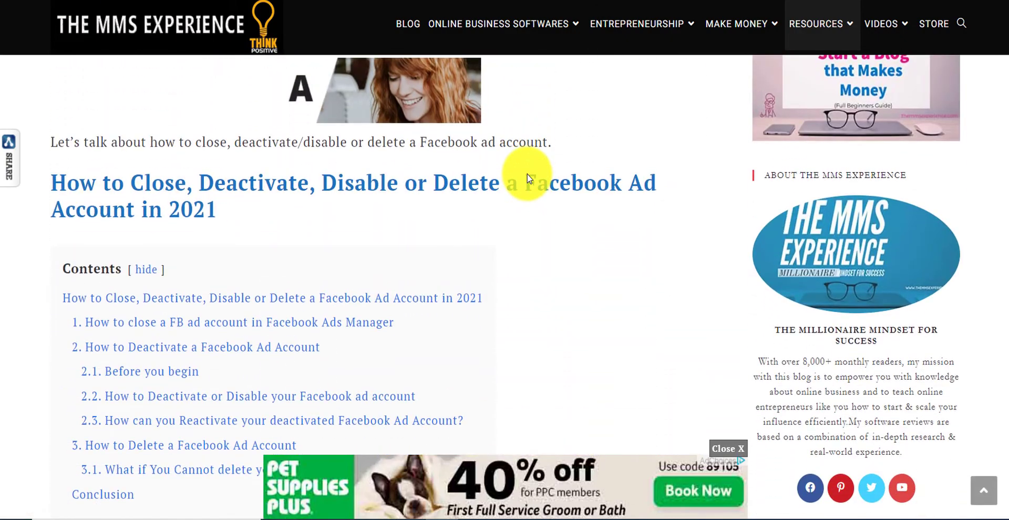
{"action": "scroll", "coordinate": [527, 179], "scroll_direction": "down", "scroll_amount": 2}
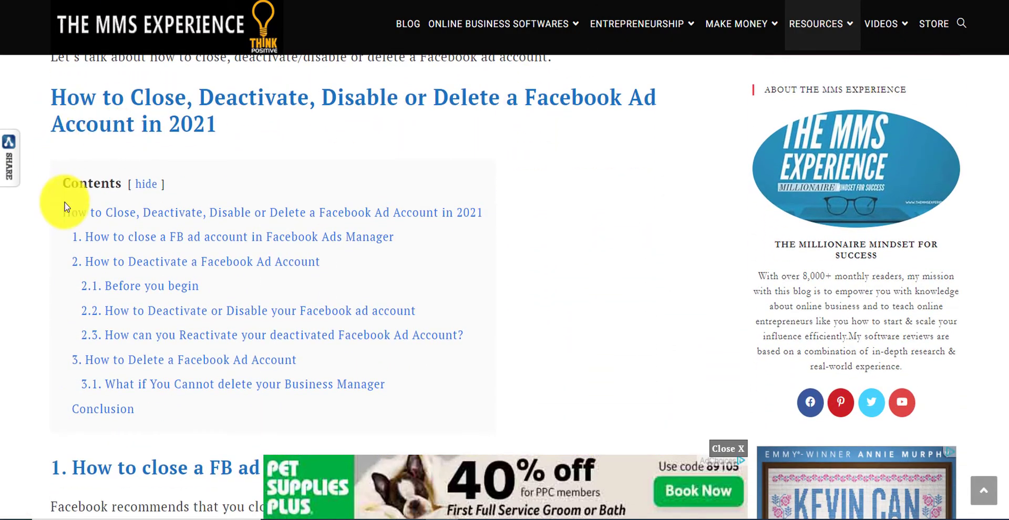
{"action": "left_click_drag", "start_coordinate": [59, 190], "coordinate": [427, 405]}
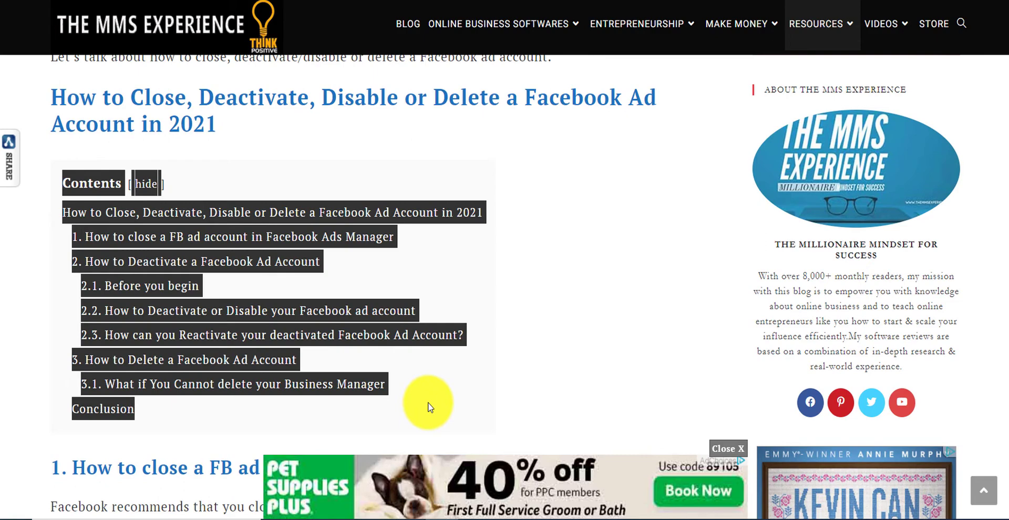
{"action": "left_click", "coordinate": [593, 328]}
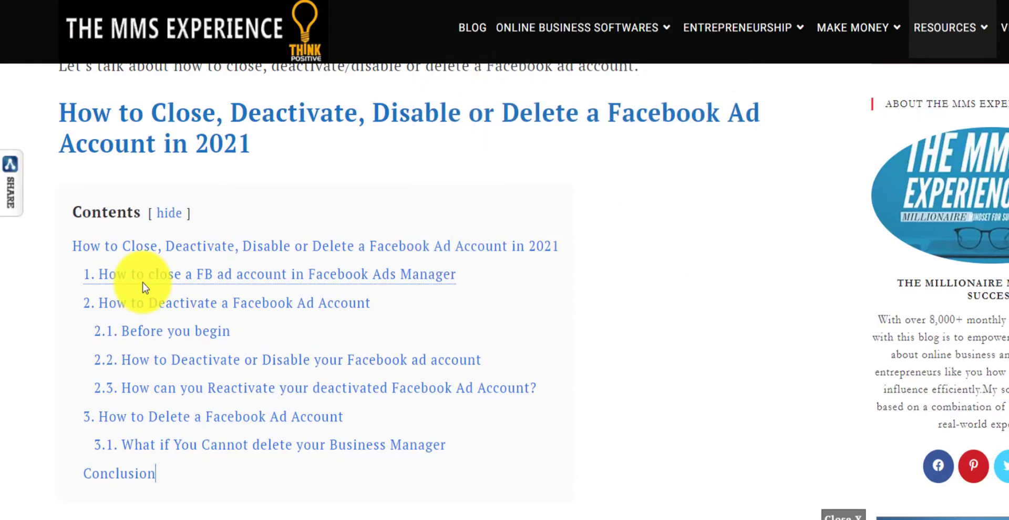
{"action": "left_click", "coordinate": [142, 281]}
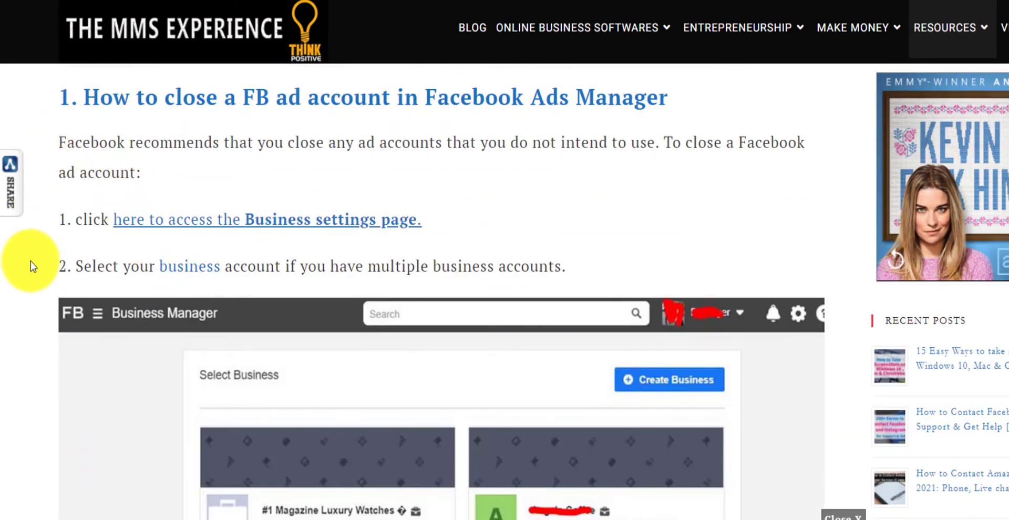
Open the Business settings page linked in the article and select the Angela Coffee business.
{"action": "left_click", "coordinate": [191, 225]}
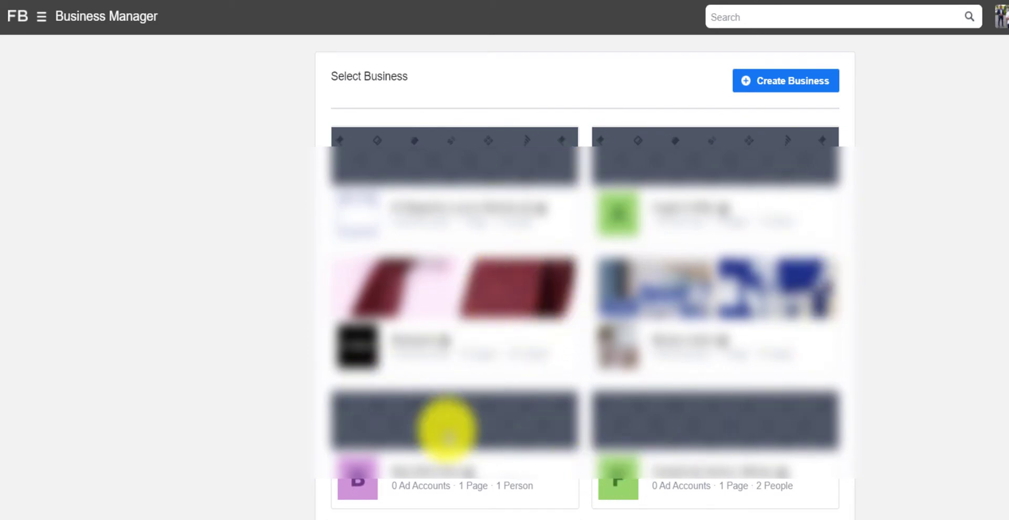
{"action": "left_click", "coordinate": [687, 221]}
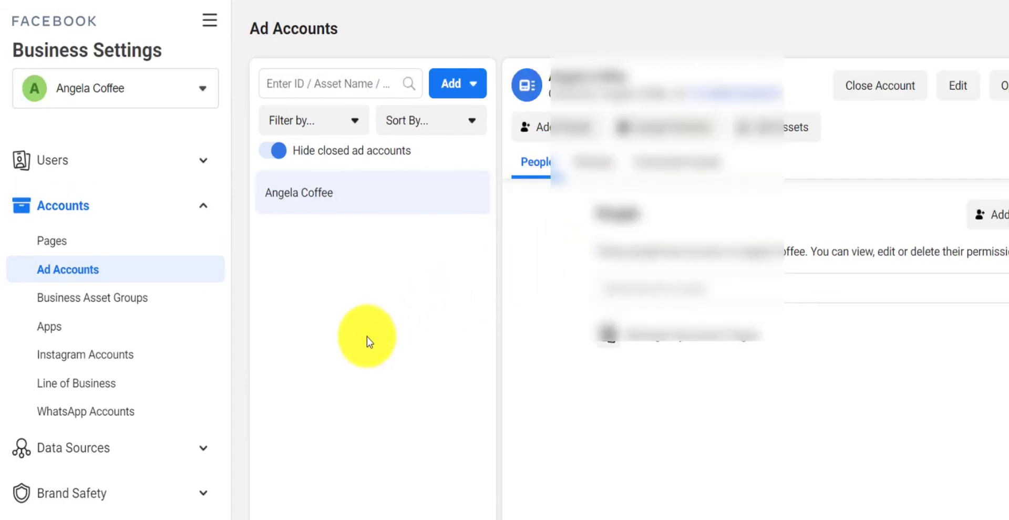
Close the Angela Coffee ad account, reading the closing terms before confirming and the closure notice after it.
{"action": "left_click", "coordinate": [882, 92]}
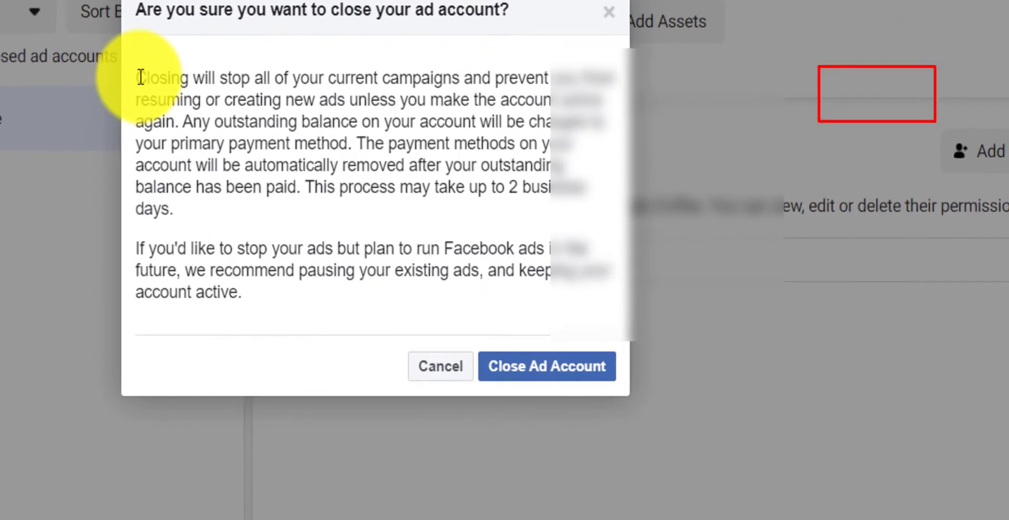
{"action": "mouse_move", "coordinate": [141, 77]}
{"action": "left_mouse_down"}
{"action": "mouse_move", "coordinate": [592, 86]}
{"action": "mouse_move", "coordinate": [387, 120]}
{"action": "mouse_move", "coordinate": [307, 105]}
{"action": "mouse_move", "coordinate": [410, 101]}
{"action": "mouse_move", "coordinate": [604, 119]}
{"action": "mouse_move", "coordinate": [216, 106]}
{"action": "mouse_move", "coordinate": [183, 125]}
{"action": "left_mouse_up"}
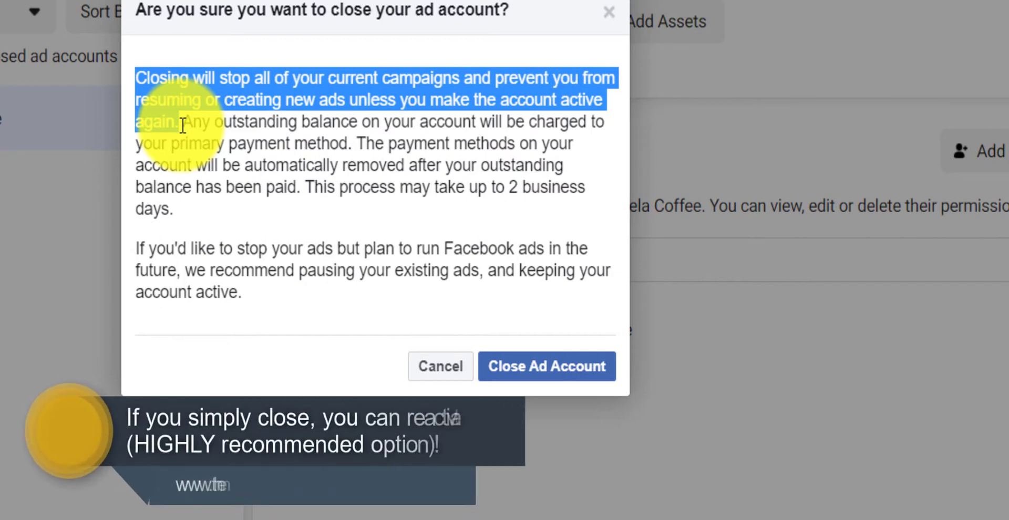
{"action": "left_click_drag", "start_coordinate": [183, 126], "coordinate": [461, 138]}
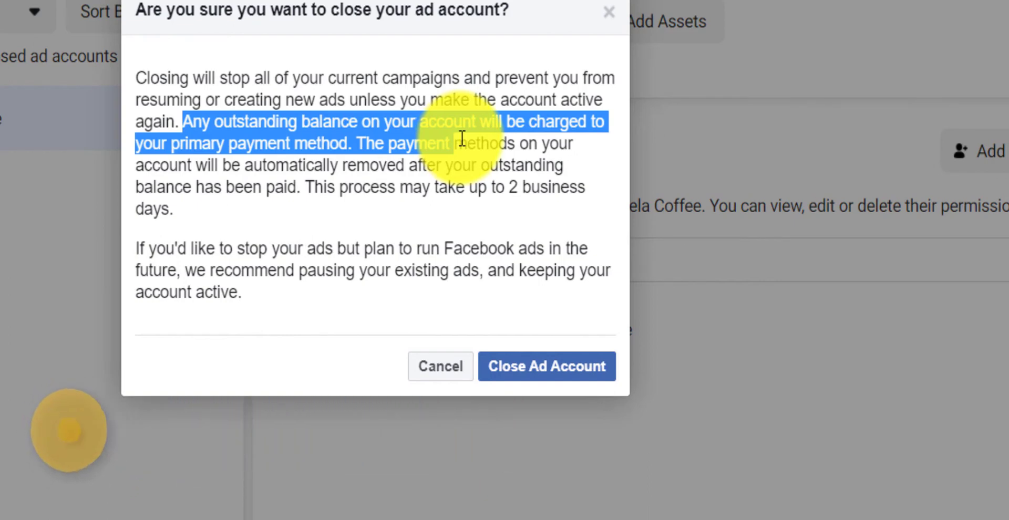
{"action": "left_click", "coordinate": [428, 189]}
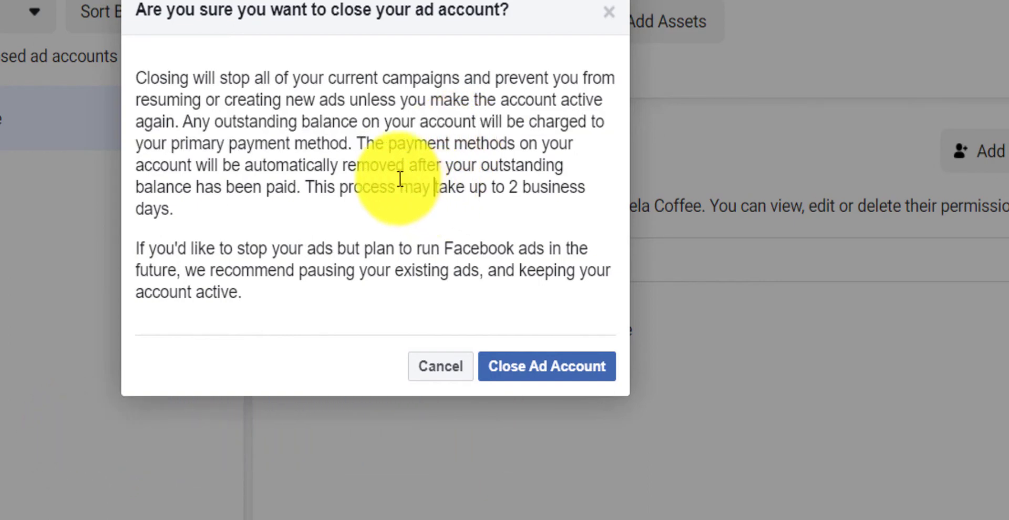
{"action": "left_click_drag", "start_coordinate": [357, 144], "coordinate": [307, 196]}
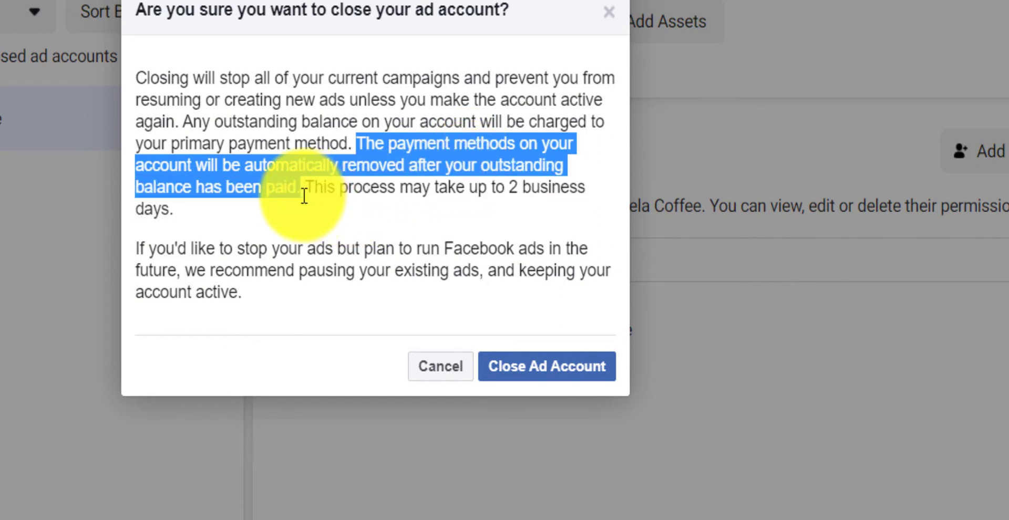
{"action": "left_click_drag", "start_coordinate": [306, 192], "coordinate": [573, 236]}
{"action": "left_click", "coordinate": [169, 255]}
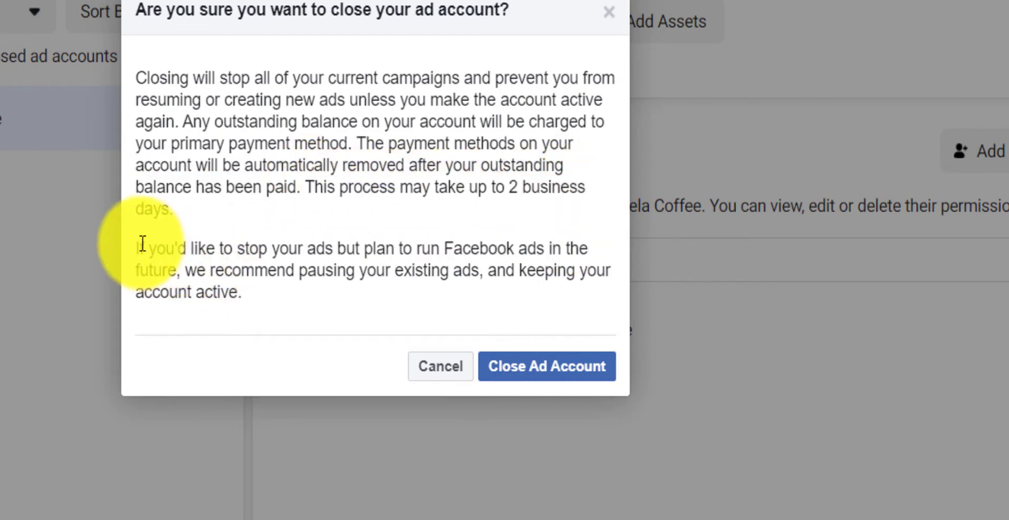
{"action": "left_click_drag", "start_coordinate": [136, 247], "coordinate": [483, 271]}
{"action": "left_click", "coordinate": [521, 376]}
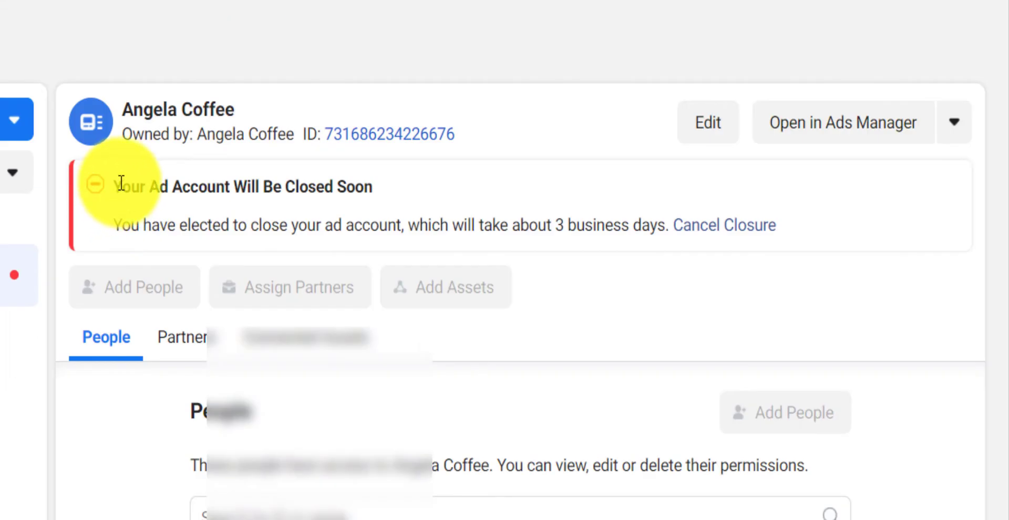
{"action": "left_click_drag", "start_coordinate": [121, 183], "coordinate": [376, 185]}
{"action": "left_click_drag", "start_coordinate": [641, 224], "coordinate": [529, 225]}
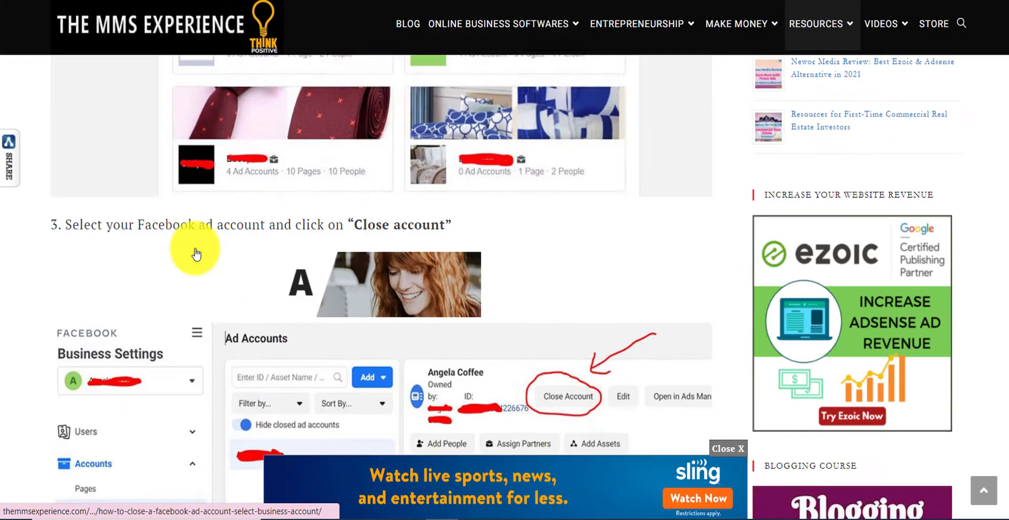
Review the article's illustrated steps for closing an ad account, through to the start of the deactivation section.
{"action": "scroll", "coordinate": [196, 248], "scroll_direction": "up", "scroll_amount": 6}
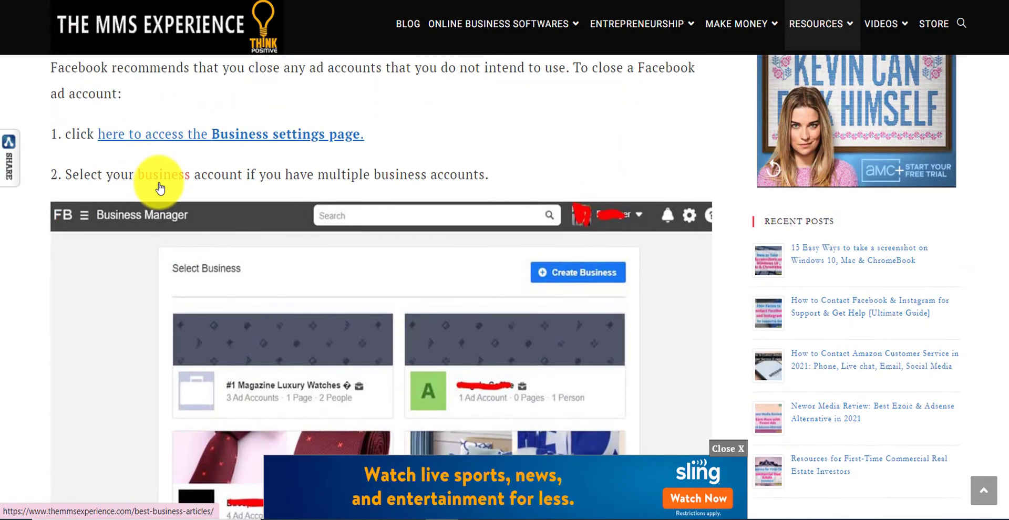
{"action": "scroll", "coordinate": [214, 282], "scroll_direction": "down", "scroll_amount": 5}
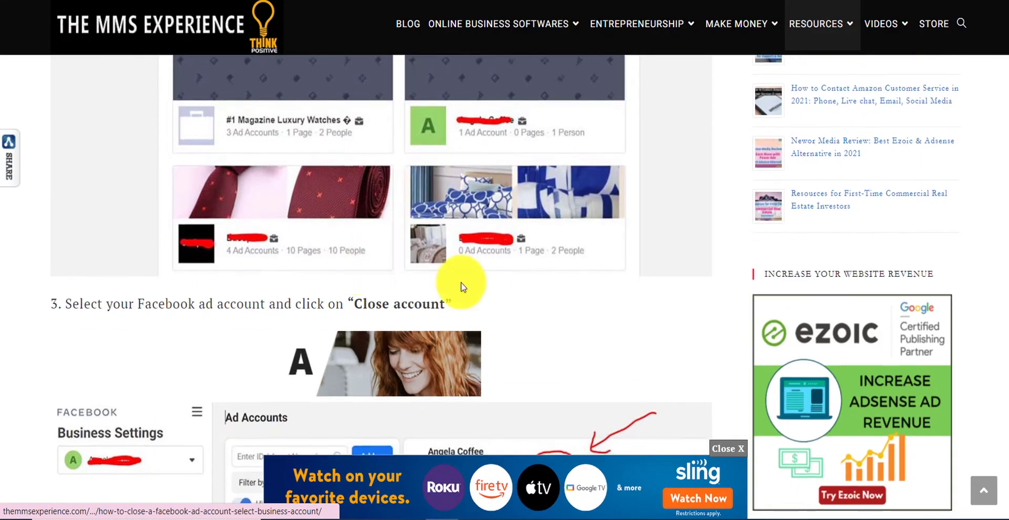
{"action": "scroll", "coordinate": [426, 181], "scroll_direction": "down", "scroll_amount": 3}
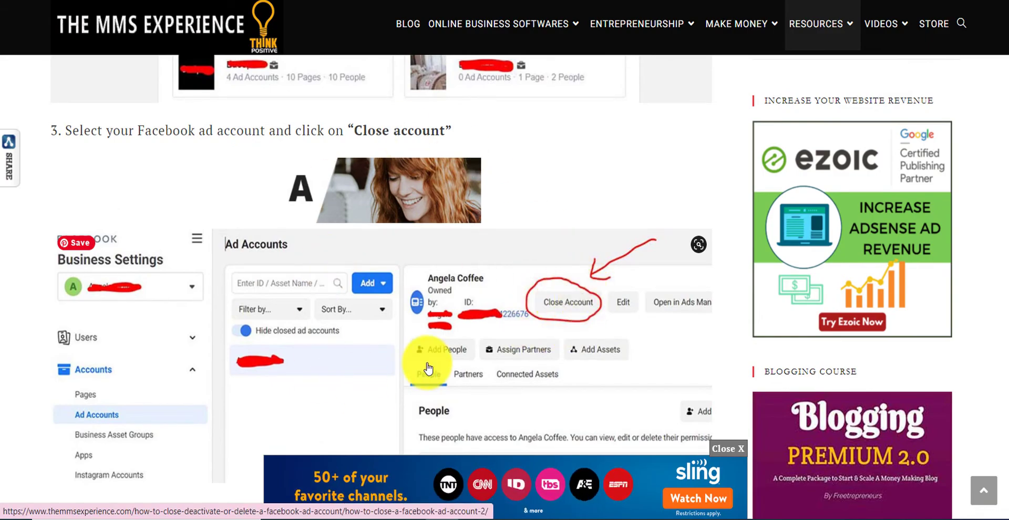
{"action": "scroll", "coordinate": [428, 368], "scroll_direction": "down", "scroll_amount": 10}
{"action": "scroll", "coordinate": [443, 257], "scroll_direction": "up", "scroll_amount": 4}
{"action": "scroll", "coordinate": [466, 396], "scroll_direction": "down", "scroll_amount": 3}
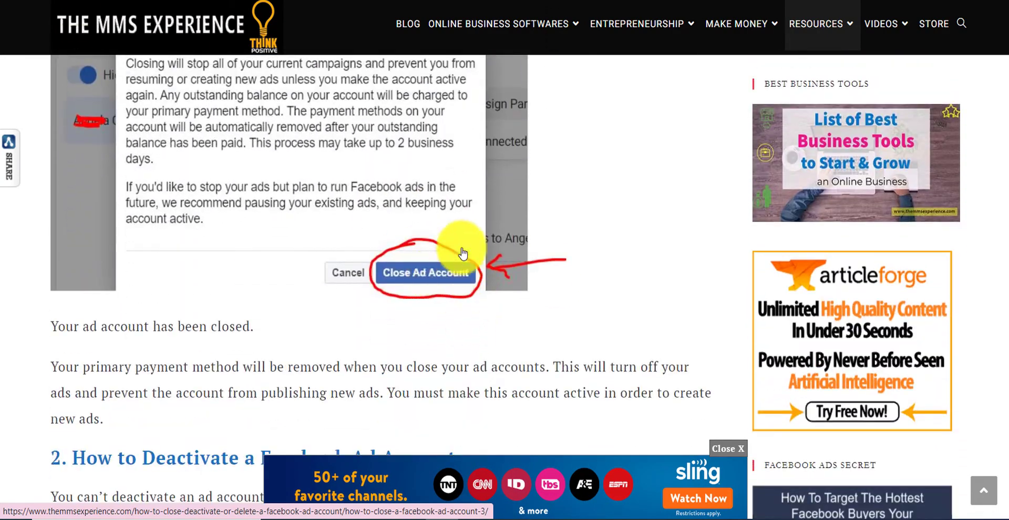
{"action": "scroll", "coordinate": [428, 263], "scroll_direction": "down", "scroll_amount": 3}
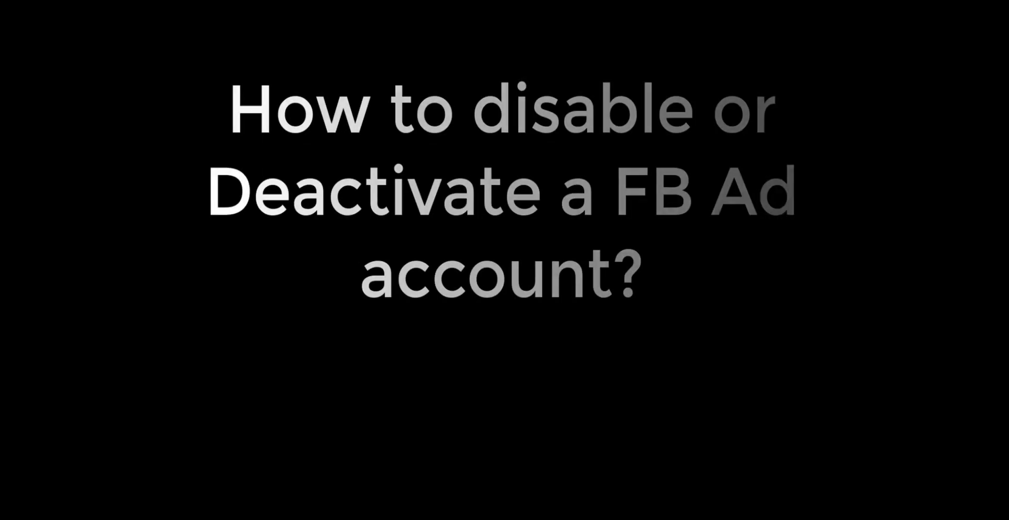
Read the article's section on deactivating a Facebook ad account, including the admin role requirement under "Before you begin".
{"action": "left_click_drag", "start_coordinate": [85, 198], "coordinate": [448, 199]}
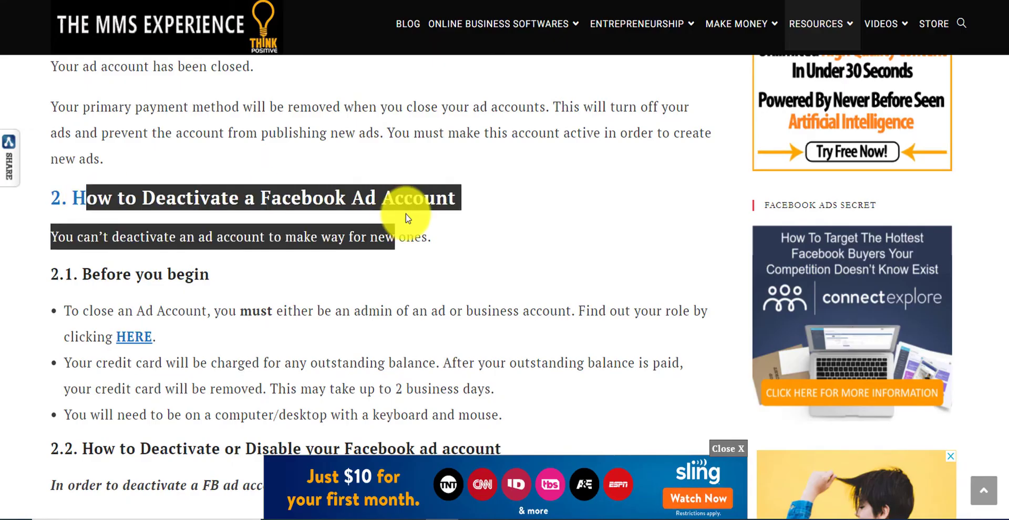
{"action": "scroll", "coordinate": [448, 200], "scroll_direction": "down", "scroll_amount": 2}
{"action": "left_click_drag", "start_coordinate": [51, 152], "coordinate": [218, 152]}
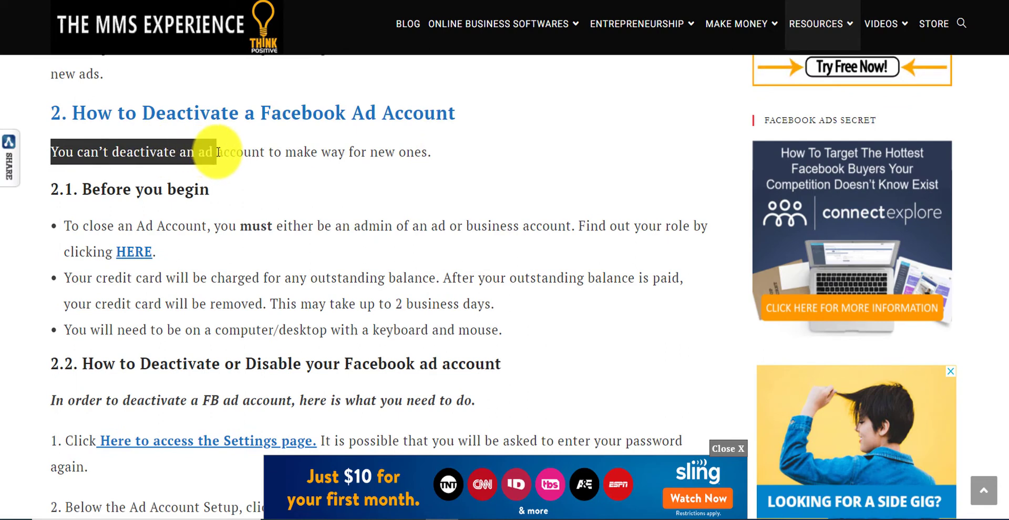
{"action": "left_click_drag", "start_coordinate": [218, 152], "coordinate": [441, 154]}
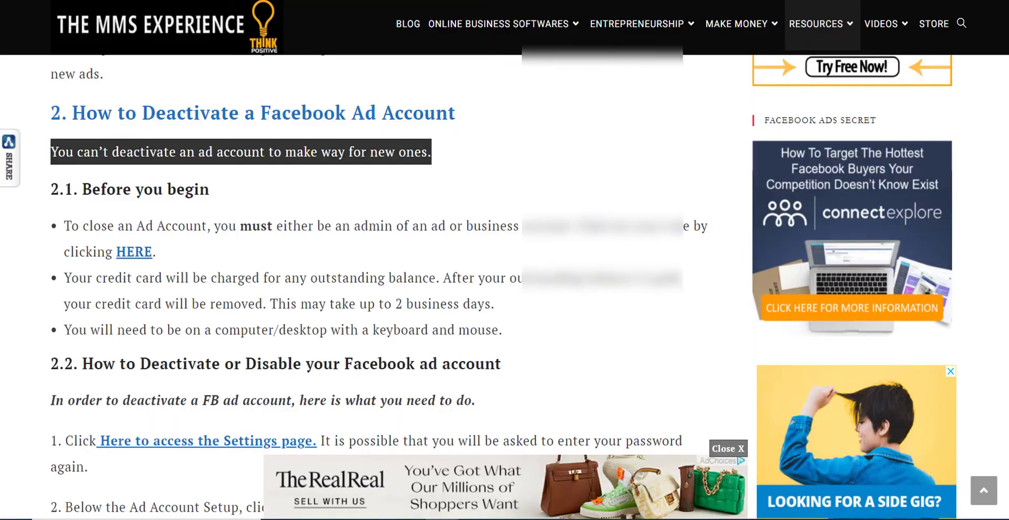
{"action": "scroll", "coordinate": [243, 243], "scroll_direction": "down", "scroll_amount": 2}
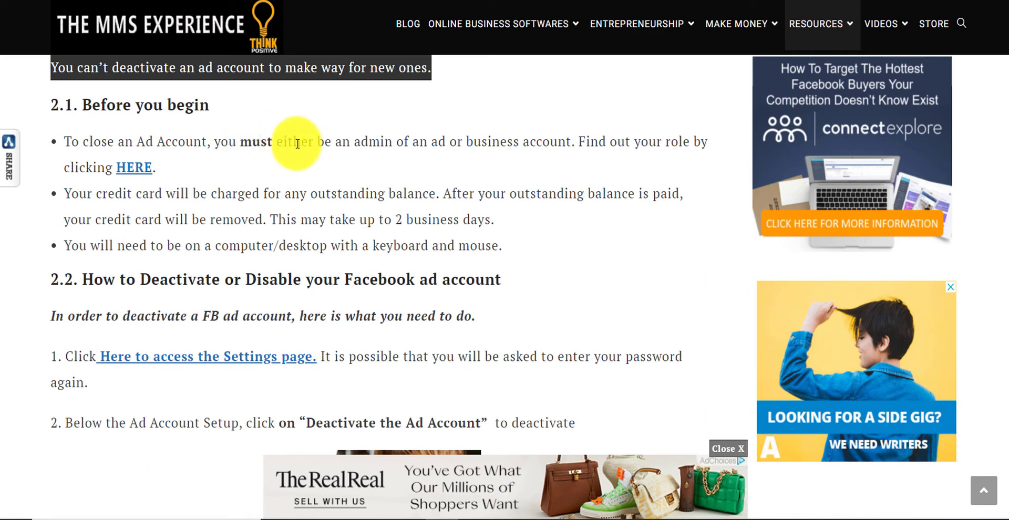
{"action": "left_click_drag", "start_coordinate": [351, 143], "coordinate": [578, 137]}
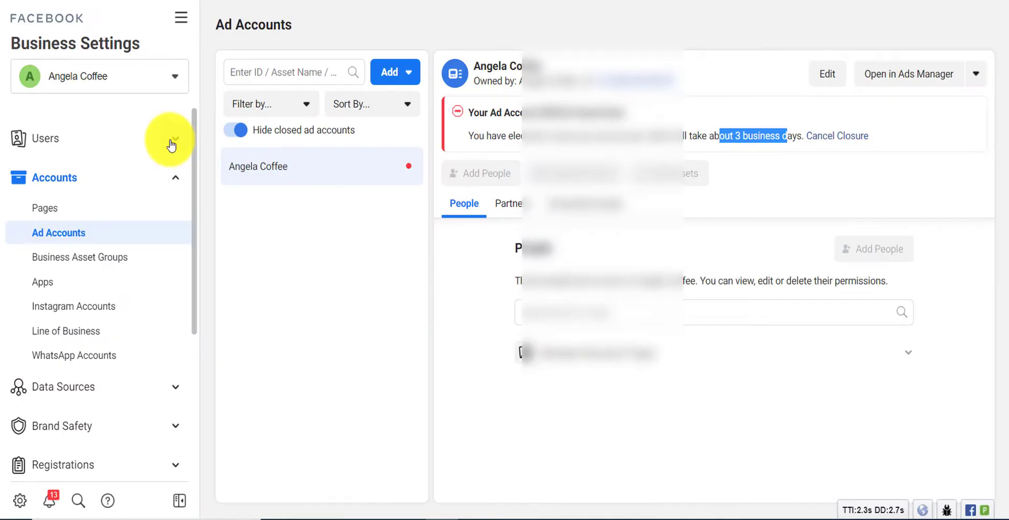
Check the admin access and assigned ad account of the person listed under the business's People.
{"action": "left_click", "coordinate": [171, 142]}
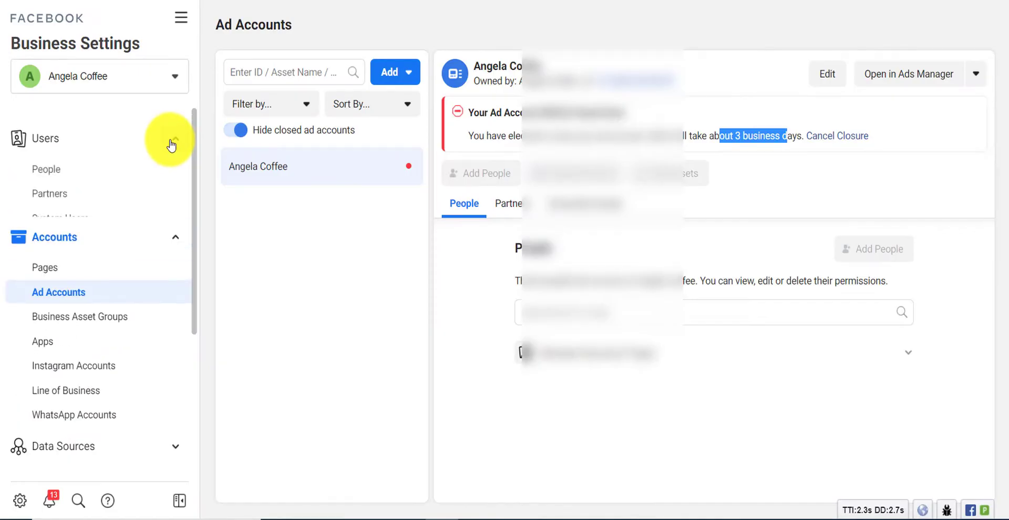
{"action": "left_click", "coordinate": [72, 169]}
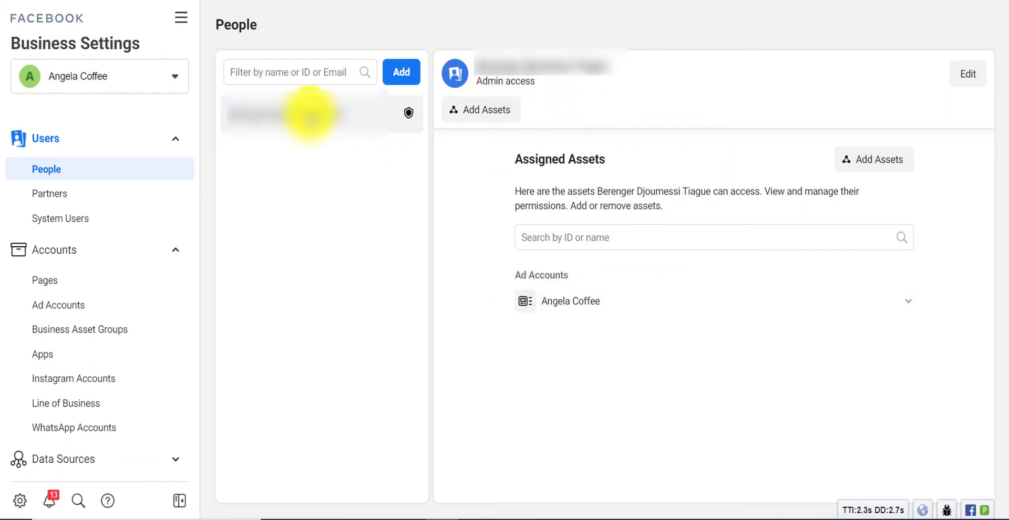
{"action": "left_click", "coordinate": [644, 308]}
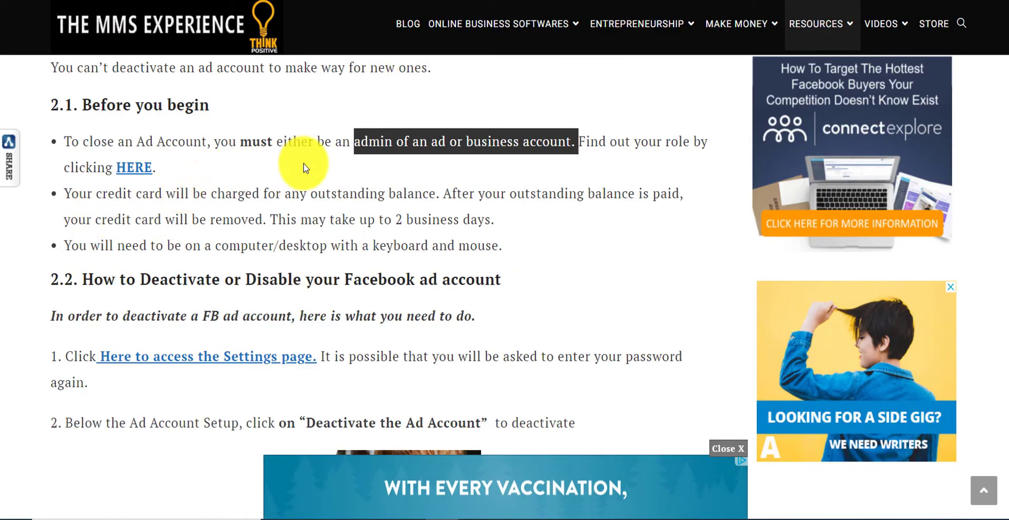
Read the article's remaining "Before you begin" points on the credit card balance and computer requirement, through to the heading of section 2.2.
{"action": "left_click_drag", "start_coordinate": [60, 193], "coordinate": [555, 217]}
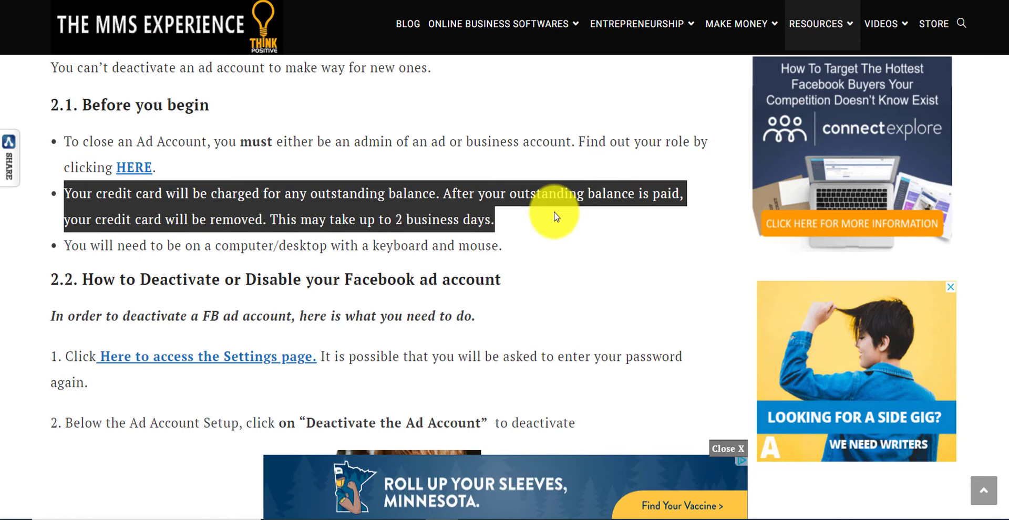
{"action": "left_click", "coordinate": [512, 247]}
{"action": "left_click_drag", "start_coordinate": [512, 249], "coordinate": [216, 238]}
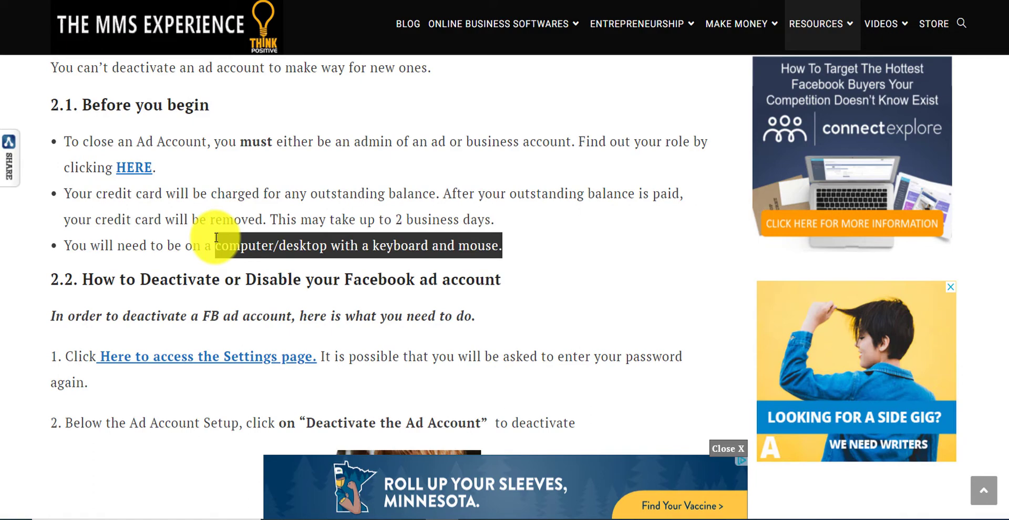
{"action": "left_click_drag", "start_coordinate": [136, 278], "coordinate": [342, 283]}
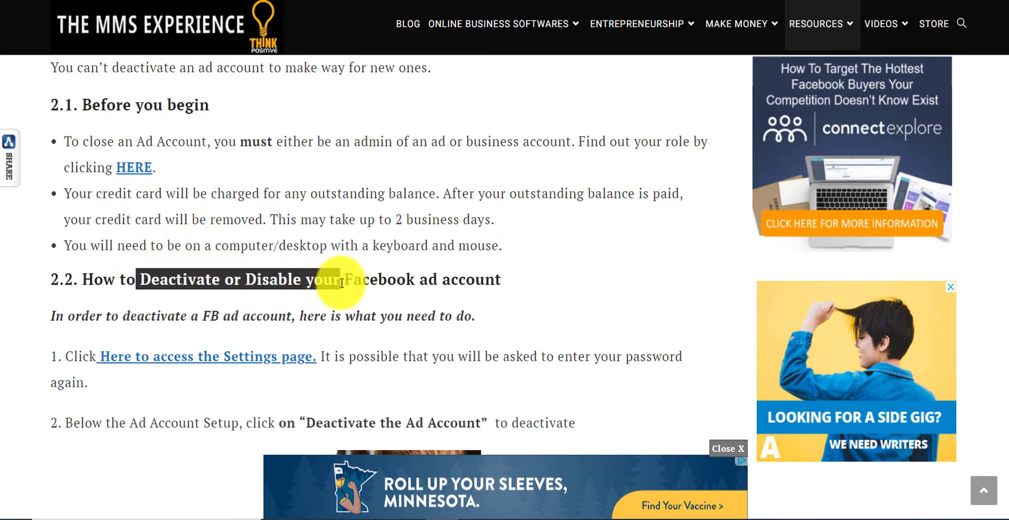
Open the ad account settings page linked in the article and view which ad accounts can be selected there.
{"action": "scroll", "coordinate": [343, 282], "scroll_direction": "down", "scroll_amount": 3}
{"action": "left_click", "coordinate": [200, 186]}
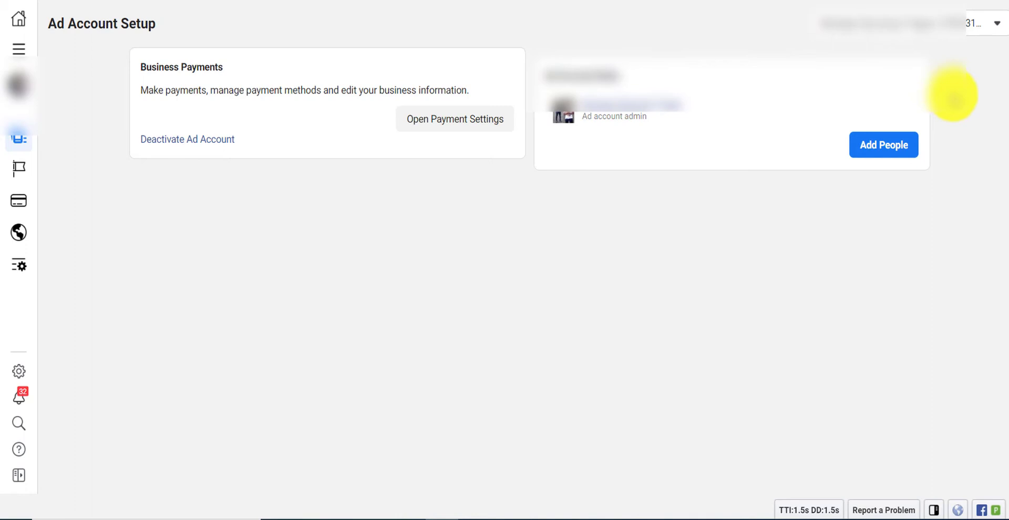
{"action": "left_click", "coordinate": [996, 26]}
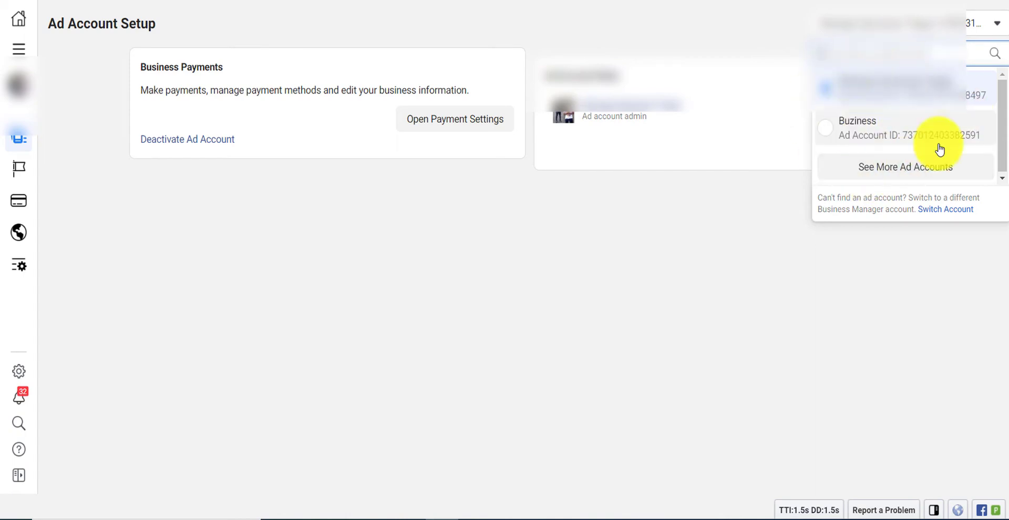
{"action": "left_click", "coordinate": [654, 247]}
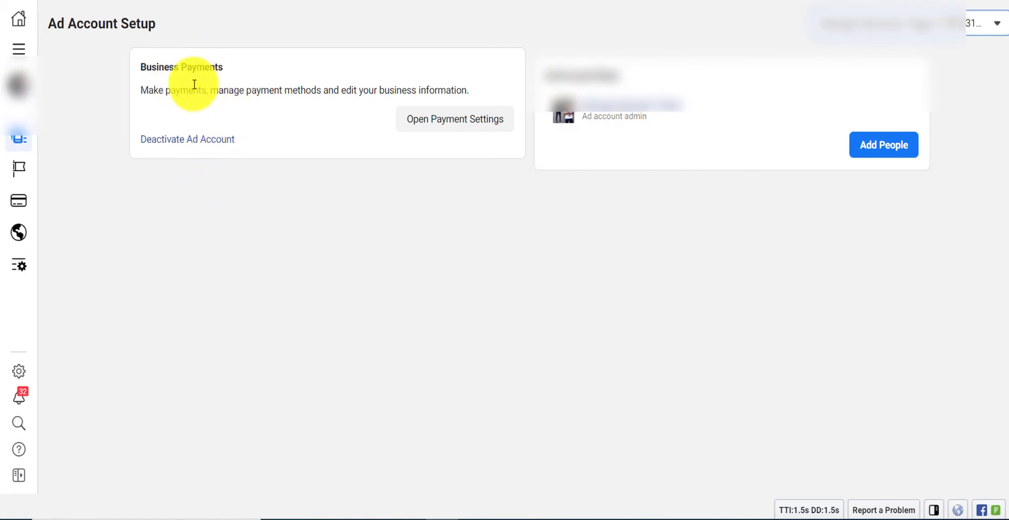
Start deactivating the ad account, select "Too expensive compared to other options", "Poor return on investment" and "My ads kept getting rejected", and cancel.
{"action": "left_click", "coordinate": [185, 146]}
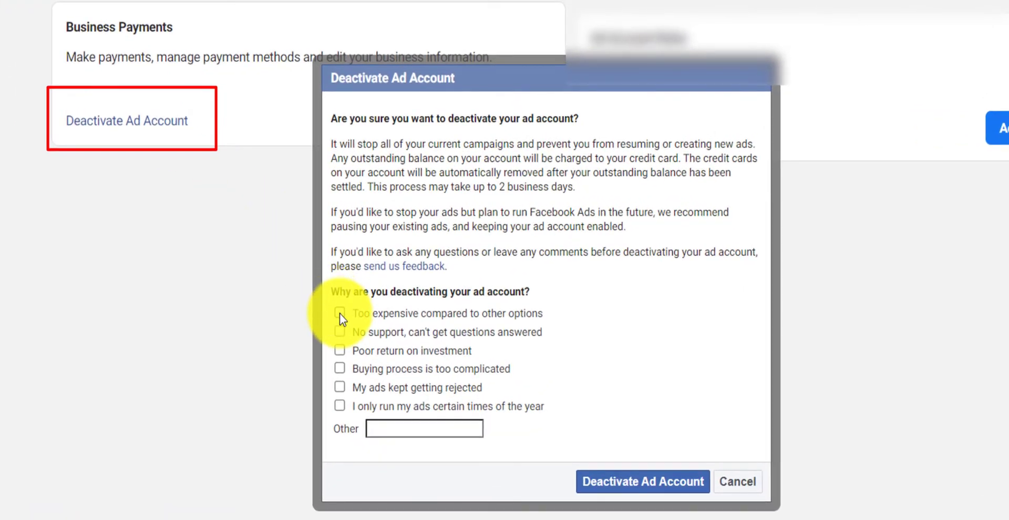
{"action": "left_click", "coordinate": [340, 314]}
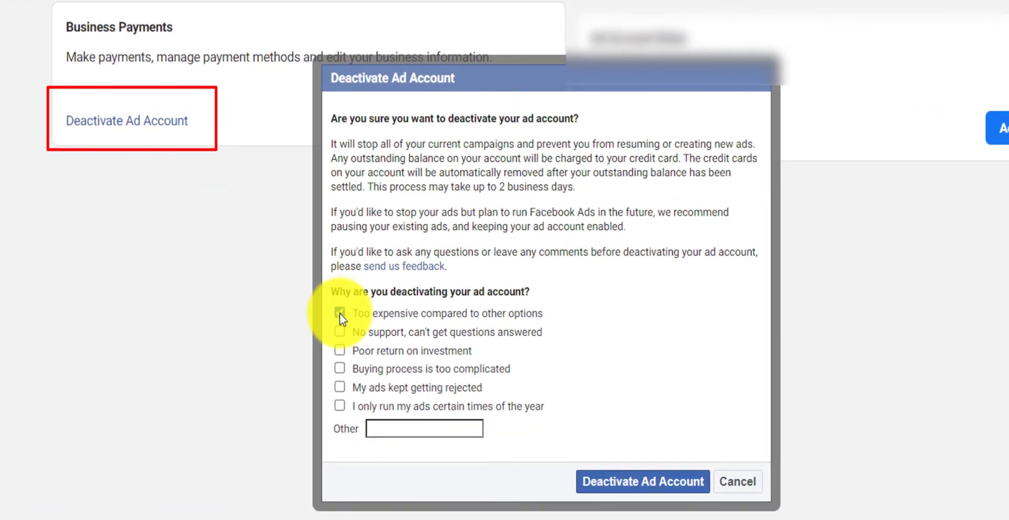
{"action": "left_click", "coordinate": [339, 351]}
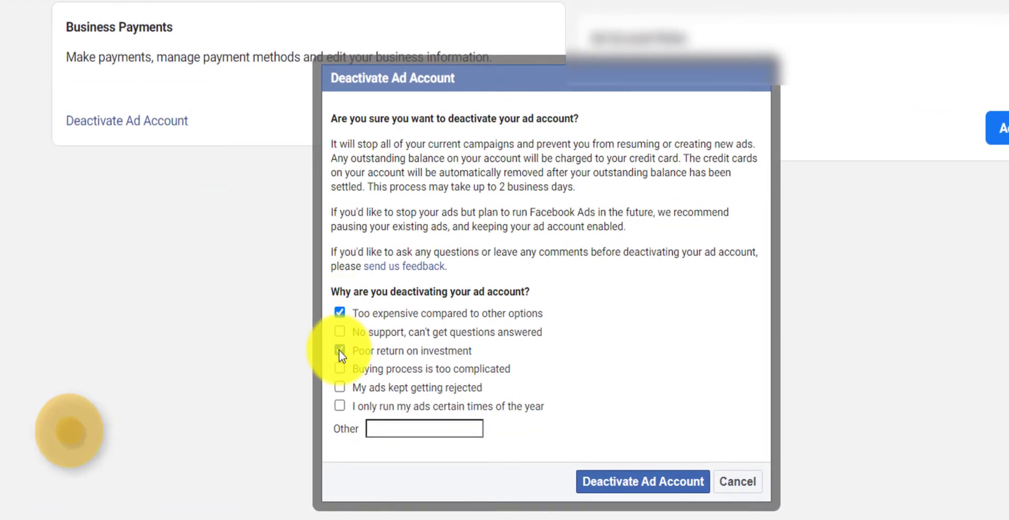
{"action": "left_click", "coordinate": [339, 387]}
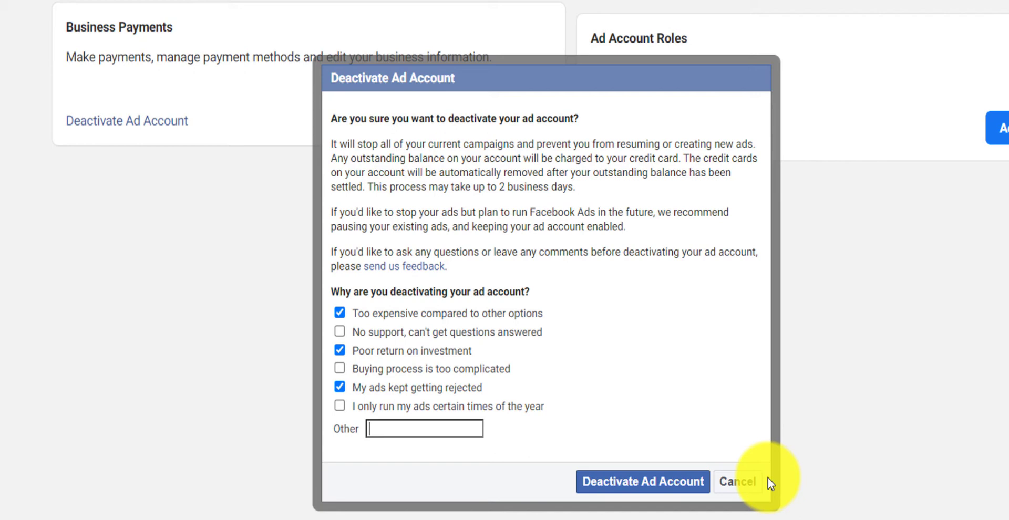
{"action": "left_click", "coordinate": [747, 482]}
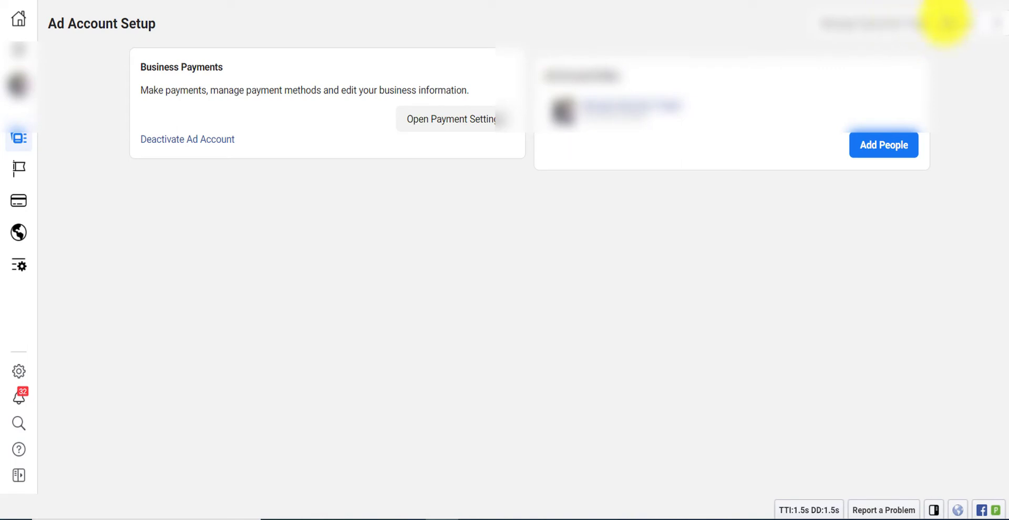
Switch to the Buziness ad account and read the notice about its status in the payment settings.
{"action": "left_click", "coordinate": [946, 22]}
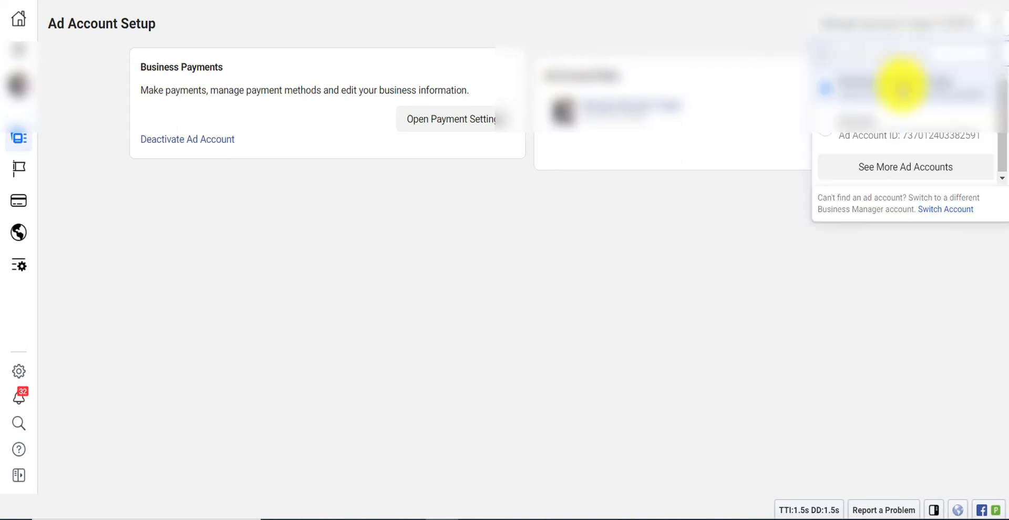
{"action": "left_click", "coordinate": [886, 139]}
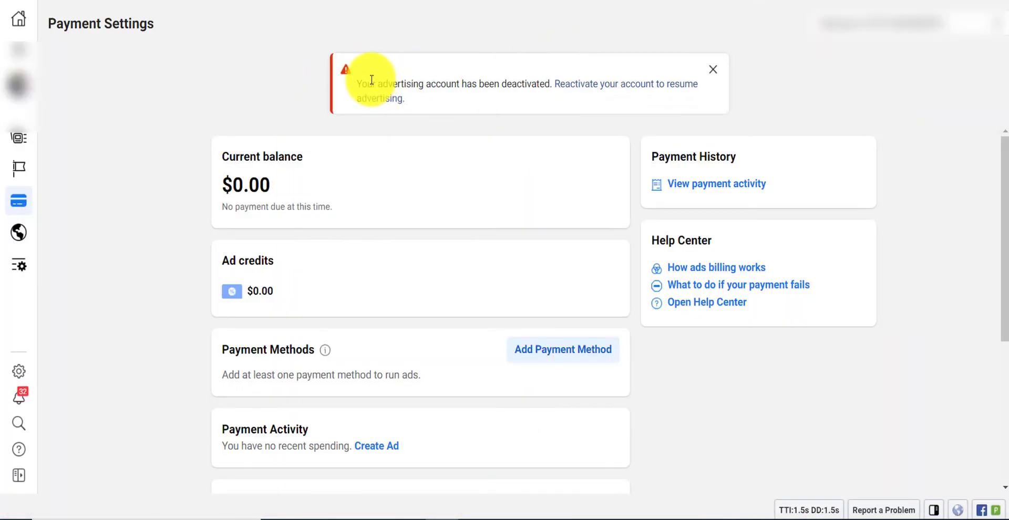
{"action": "left_click_drag", "start_coordinate": [358, 84], "coordinate": [516, 78]}
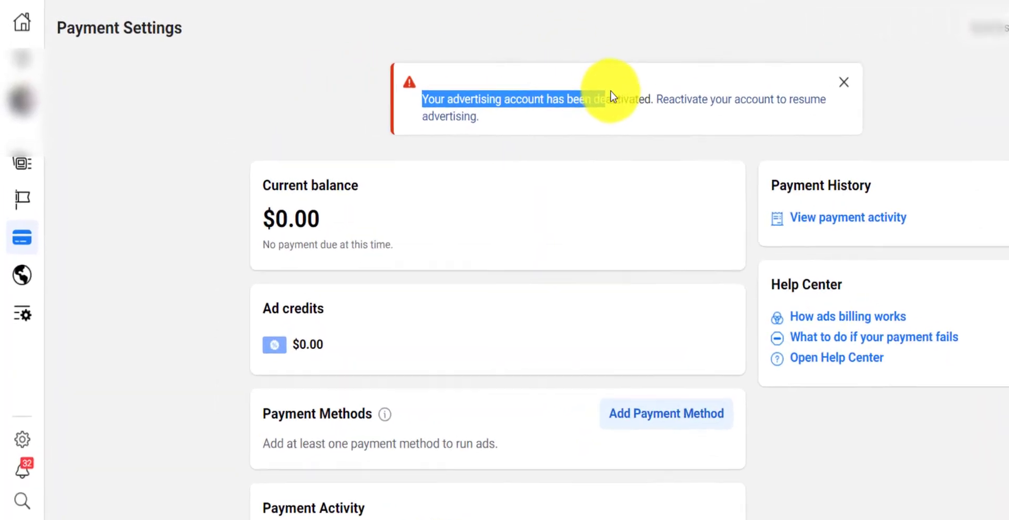
{"action": "left_click_drag", "start_coordinate": [611, 92], "coordinate": [646, 97]}
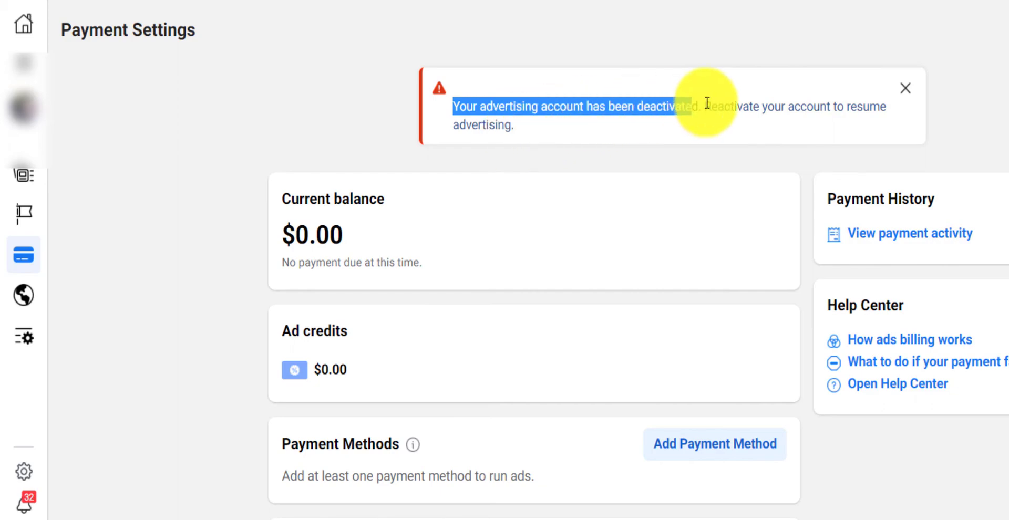
Open the account's reactivation page and start adding a funding source.
{"action": "left_click", "coordinate": [742, 117]}
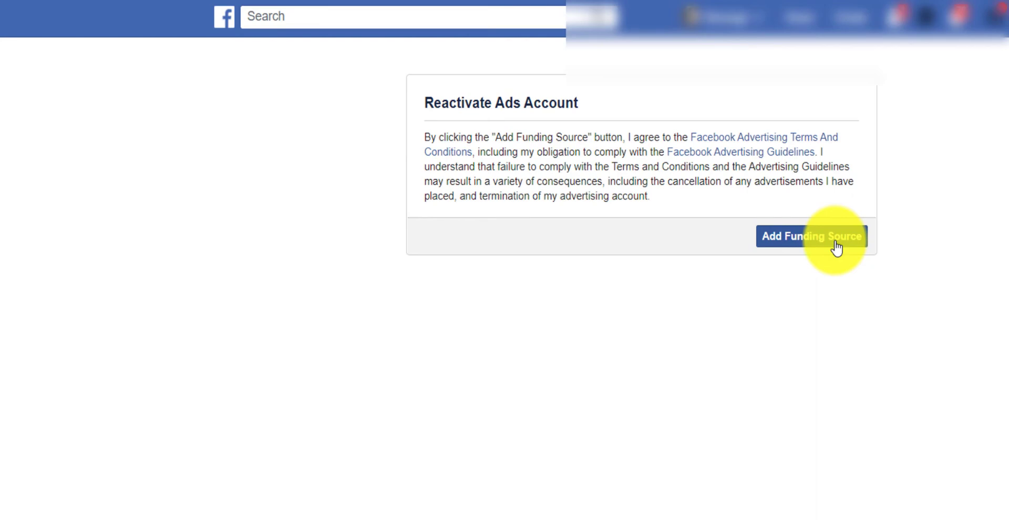
{"action": "left_click", "coordinate": [802, 238]}
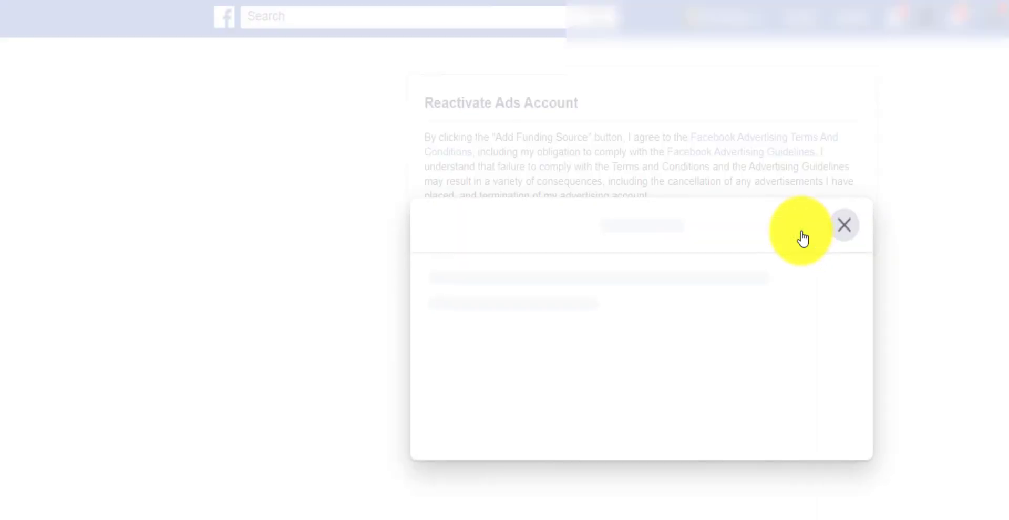
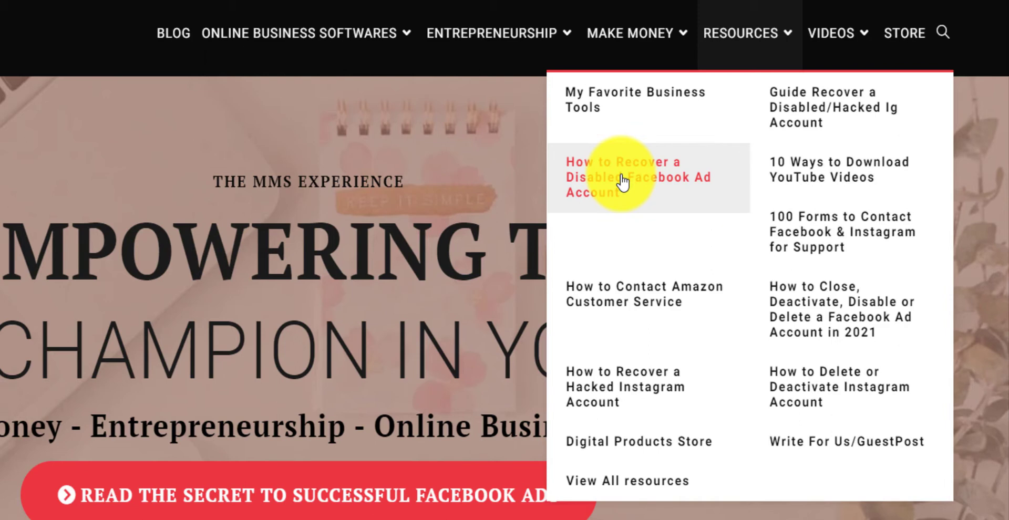
Open the blog's guide on recovering a disabled Facebook ad account and look through its introduction and contents list of recovery methods.
{"action": "left_click", "coordinate": [623, 182]}
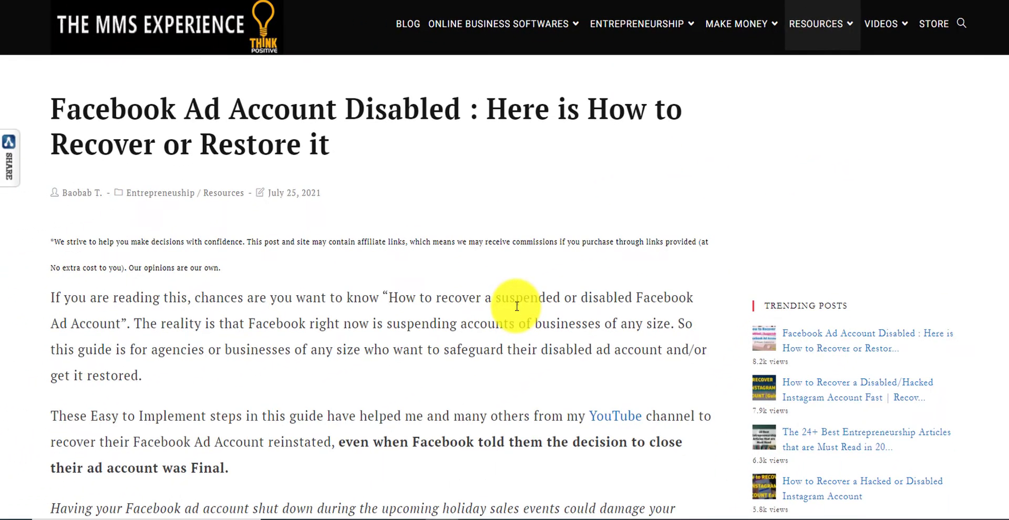
{"action": "scroll", "coordinate": [515, 306], "scroll_direction": "down", "scroll_amount": 5}
{"action": "scroll", "coordinate": [515, 306], "scroll_direction": "down", "scroll_amount": 8}
{"action": "scroll", "coordinate": [349, 216], "scroll_direction": "up", "scroll_amount": 3}
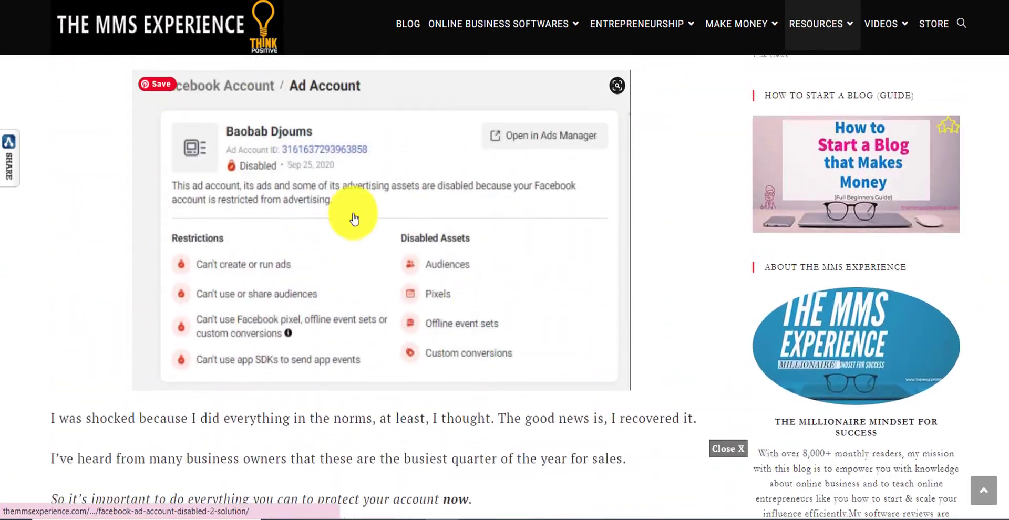
{"action": "scroll", "coordinate": [466, 308], "scroll_direction": "down", "scroll_amount": 1}
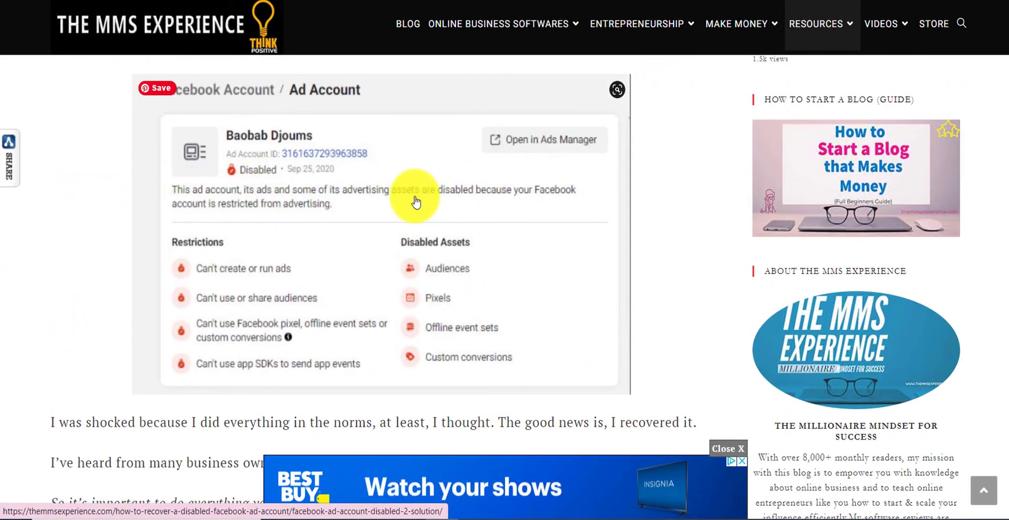
{"action": "scroll", "coordinate": [414, 199], "scroll_direction": "down", "scroll_amount": 5}
{"action": "scroll", "coordinate": [413, 197], "scroll_direction": "up", "scroll_amount": 3}
{"action": "scroll", "coordinate": [603, 198], "scroll_direction": "down", "scroll_amount": 10}
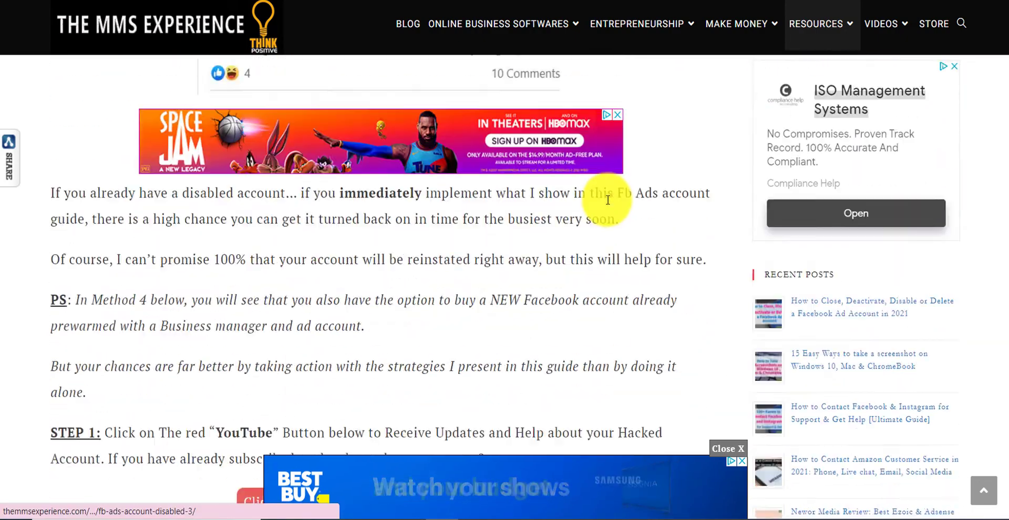
{"action": "scroll", "coordinate": [608, 200], "scroll_direction": "down", "scroll_amount": 12}
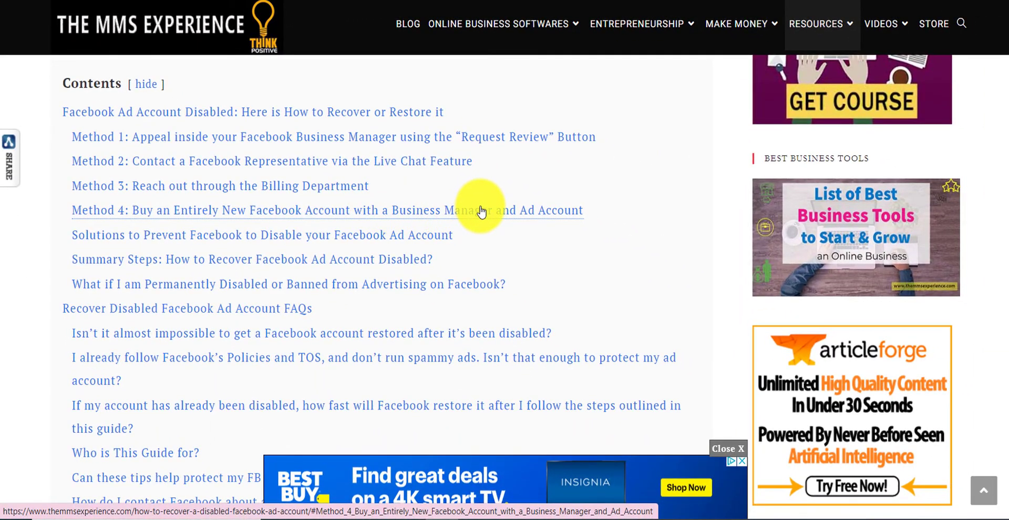
{"action": "scroll", "coordinate": [481, 211], "scroll_direction": "down", "scroll_amount": 5}
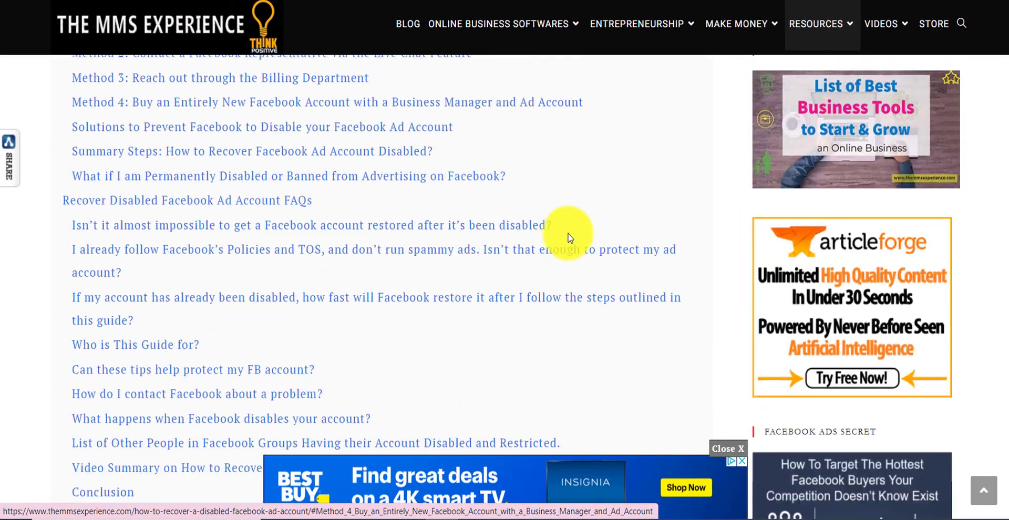
Open the blog's "100 Forms to Contact Facebook & Instagram for Support" guide and review its contents list, access issues and accounts issues forms.
{"action": "mouse_move", "coordinate": [801, 21]}
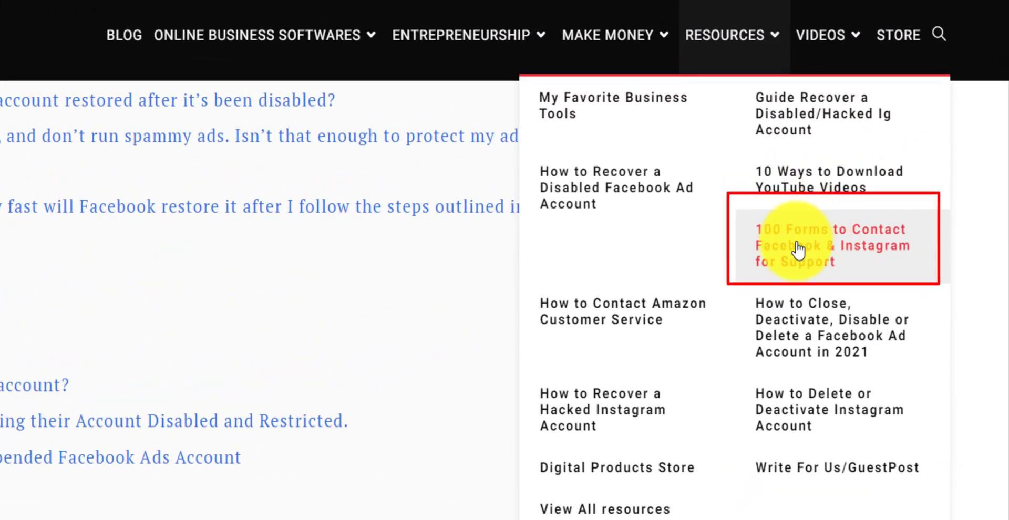
{"action": "left_click", "coordinate": [823, 231]}
{"action": "scroll", "coordinate": [547, 239], "scroll_direction": "down", "scroll_amount": 10}
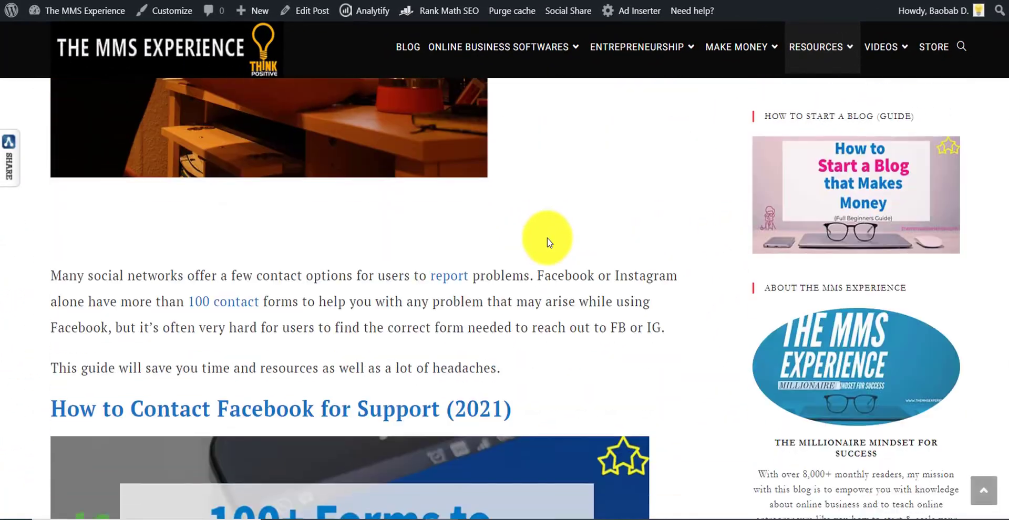
{"action": "scroll", "coordinate": [548, 242], "scroll_direction": "down", "scroll_amount": 5}
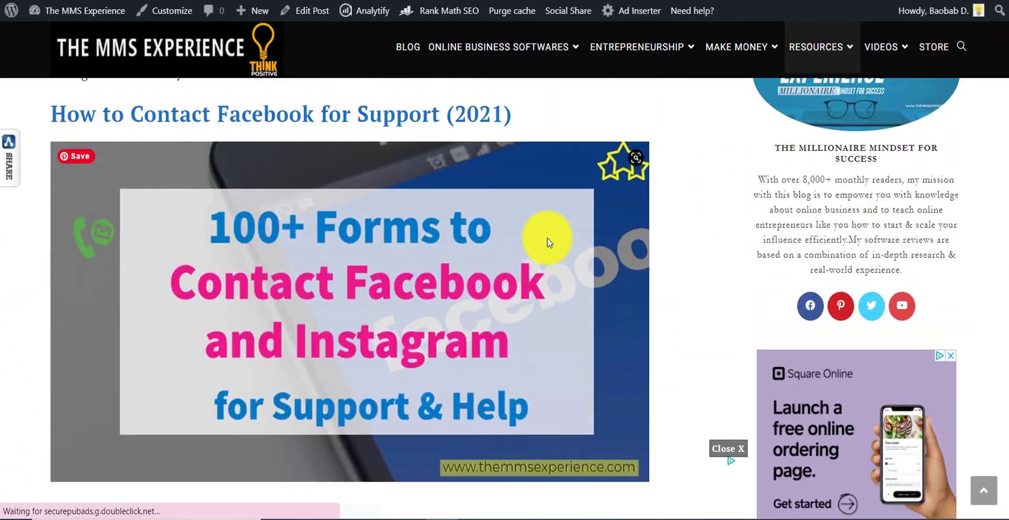
{"action": "scroll", "coordinate": [549, 239], "scroll_direction": "down", "scroll_amount": 7}
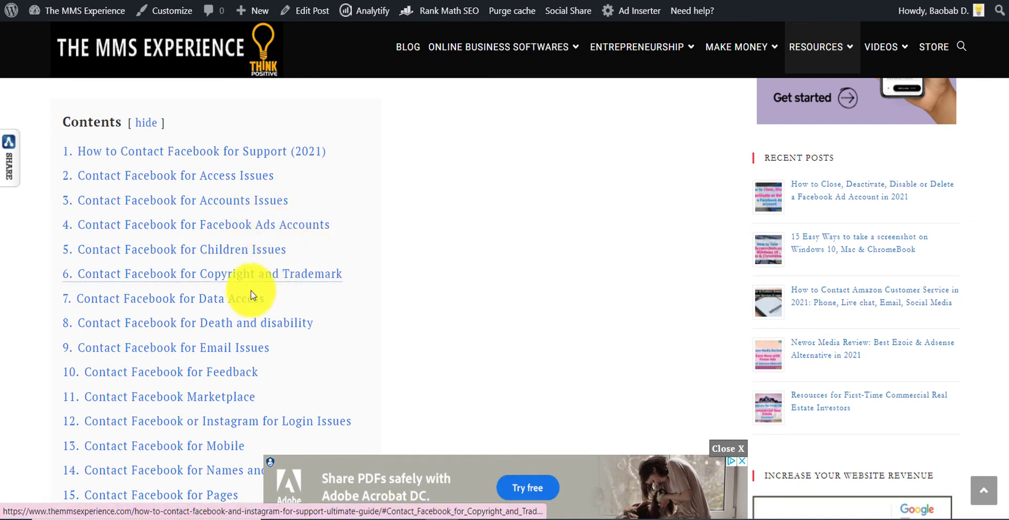
{"action": "scroll", "coordinate": [258, 304], "scroll_direction": "down", "scroll_amount": 5}
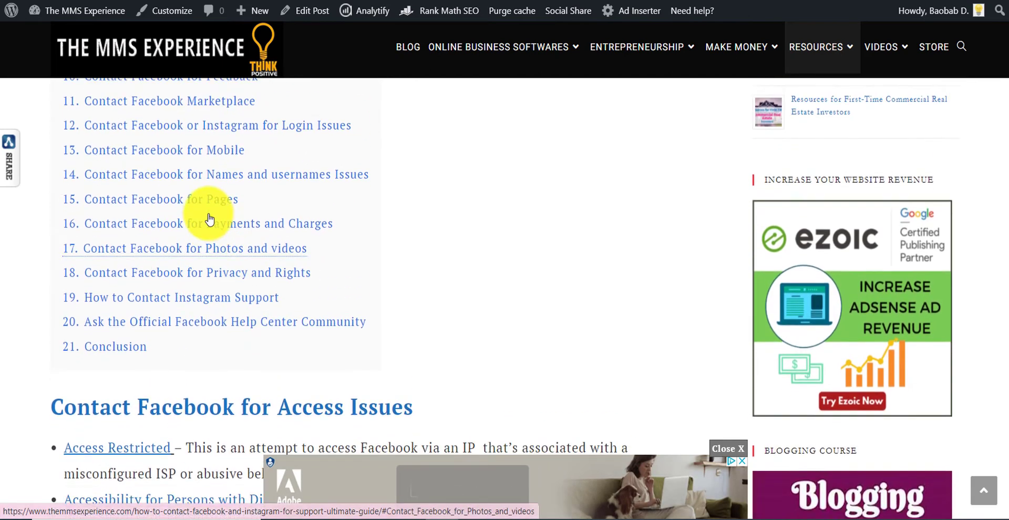
{"action": "scroll", "coordinate": [205, 153], "scroll_direction": "up", "scroll_amount": 1}
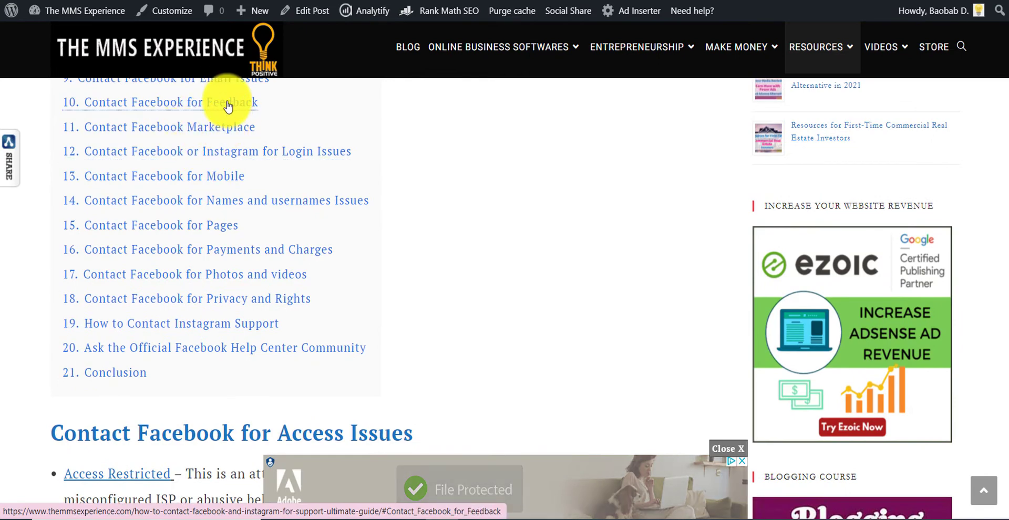
{"action": "scroll", "coordinate": [258, 319], "scroll_direction": "down", "scroll_amount": 5}
{"action": "scroll", "coordinate": [130, 229], "scroll_direction": "up", "scroll_amount": 1}
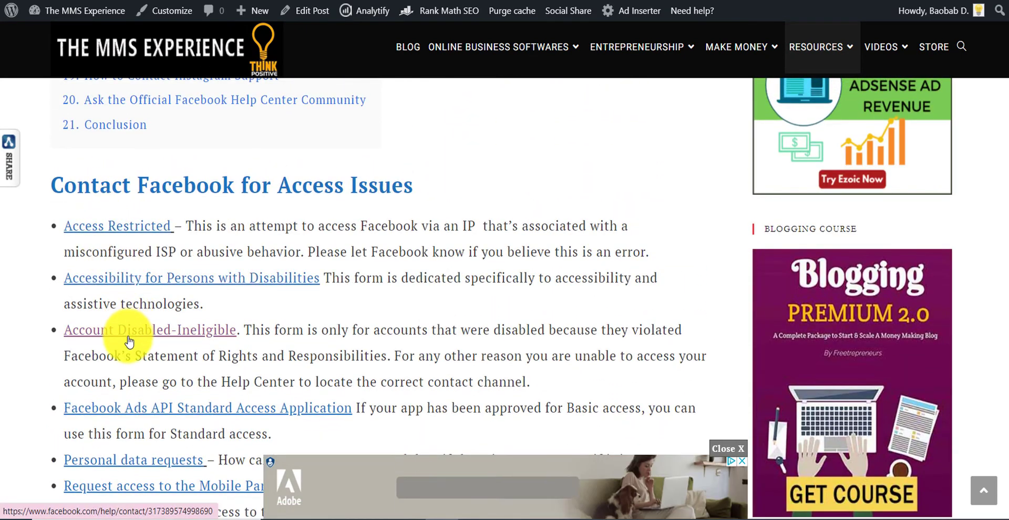
{"action": "scroll", "coordinate": [139, 335], "scroll_direction": "down", "scroll_amount": 5}
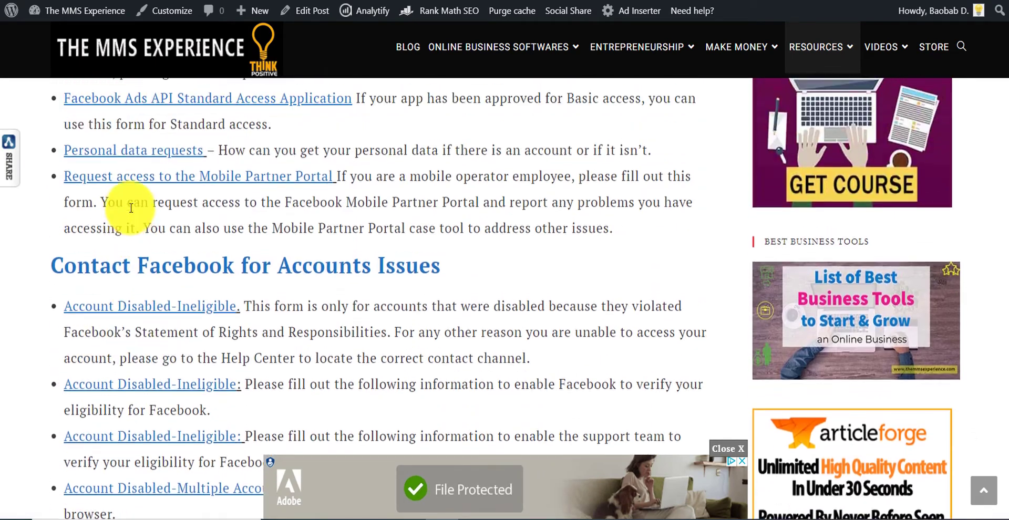
Look through the remaining accounts issues forms and the section on contacting Facebook about restricted ad accounts.
{"action": "scroll", "coordinate": [125, 317], "scroll_direction": "down", "scroll_amount": 5}
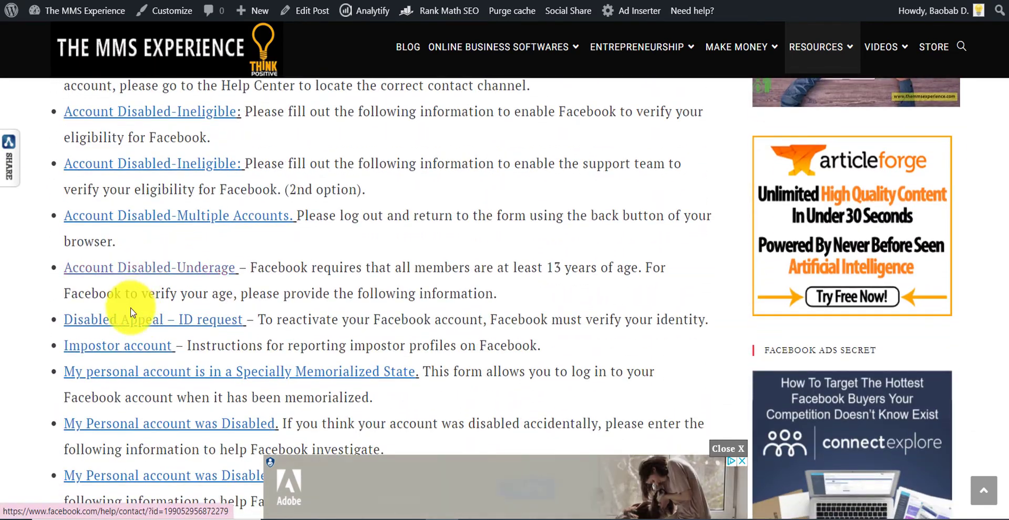
{"action": "scroll", "coordinate": [210, 330], "scroll_direction": "down", "scroll_amount": 7}
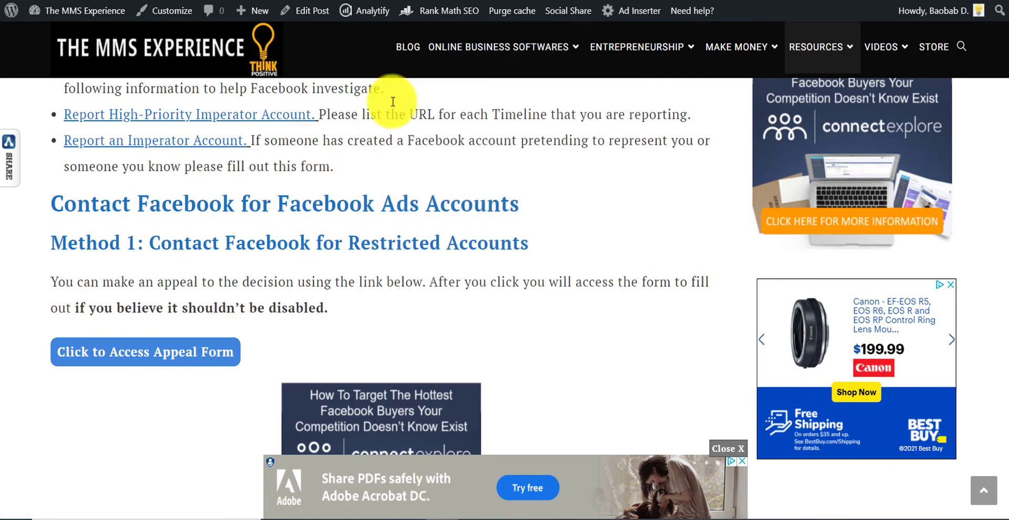
{"action": "mouse_move", "coordinate": [498, 47]}
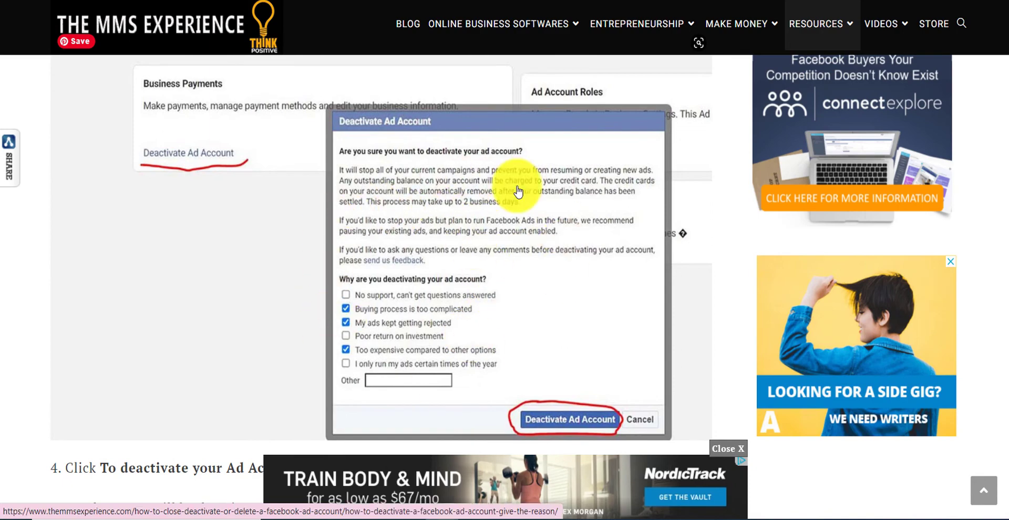
Review the ad account article's steps for deactivating and reactivating an ad account, up to the section on deleting one.
{"action": "scroll", "coordinate": [406, 238], "scroll_direction": "down", "scroll_amount": 12}
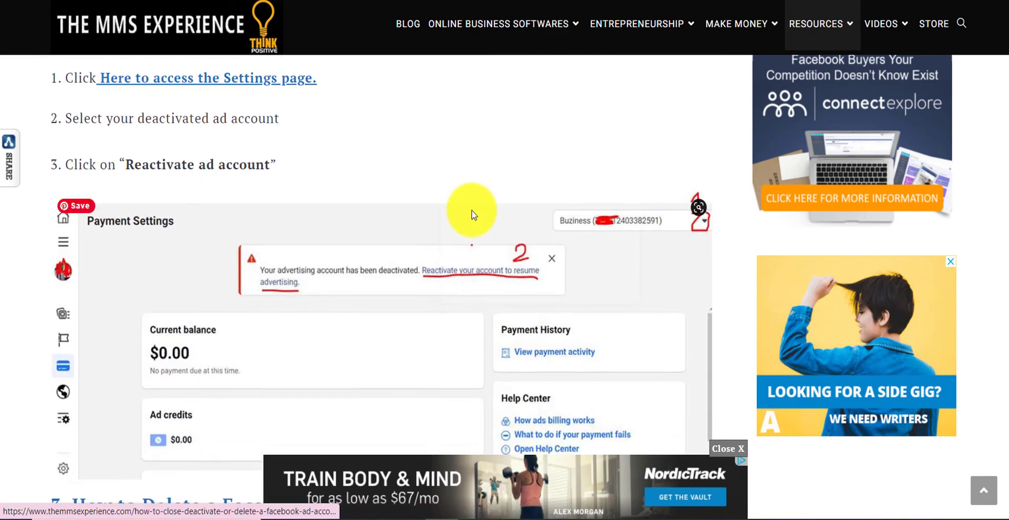
{"action": "scroll", "coordinate": [284, 126], "scroll_direction": "up", "scroll_amount": 3}
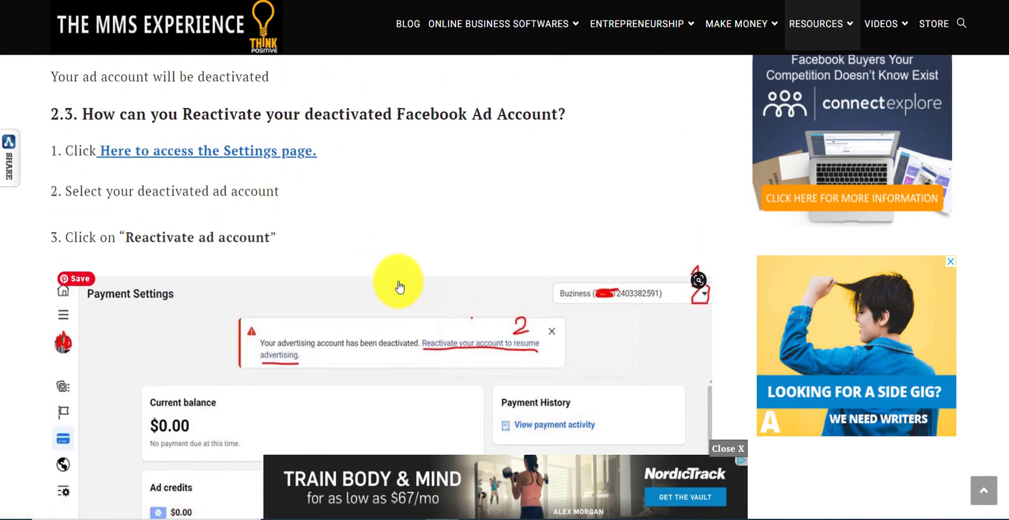
{"action": "scroll", "coordinate": [410, 268], "scroll_direction": "down", "scroll_amount": 2}
{"action": "scroll", "coordinate": [331, 325], "scroll_direction": "down", "scroll_amount": 2}
{"action": "scroll", "coordinate": [394, 277], "scroll_direction": "down", "scroll_amount": 5}
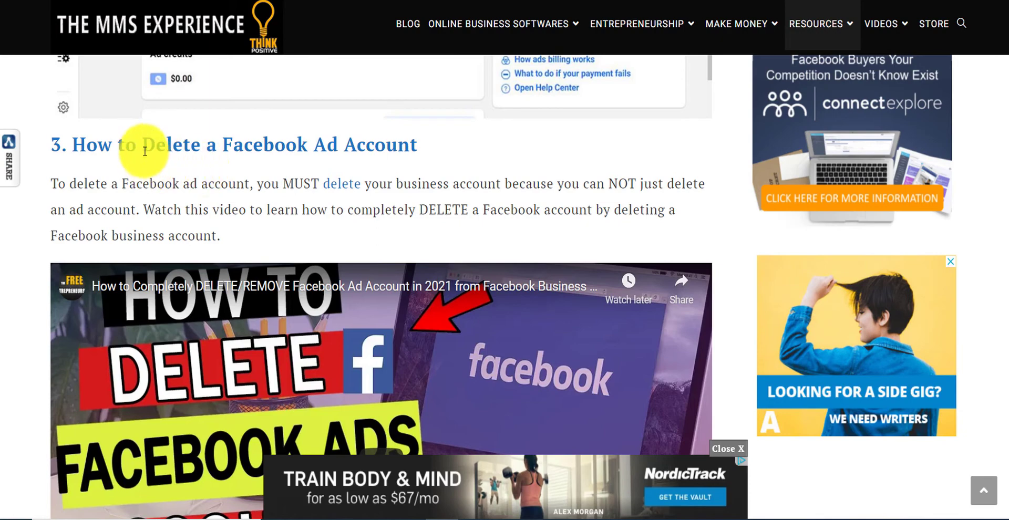
Read the "How to Delete a Facebook Ad Account" introduction, highlighting its heading and the requirement to delete the business account.
{"action": "left_click_drag", "start_coordinate": [199, 146], "coordinate": [399, 152]}
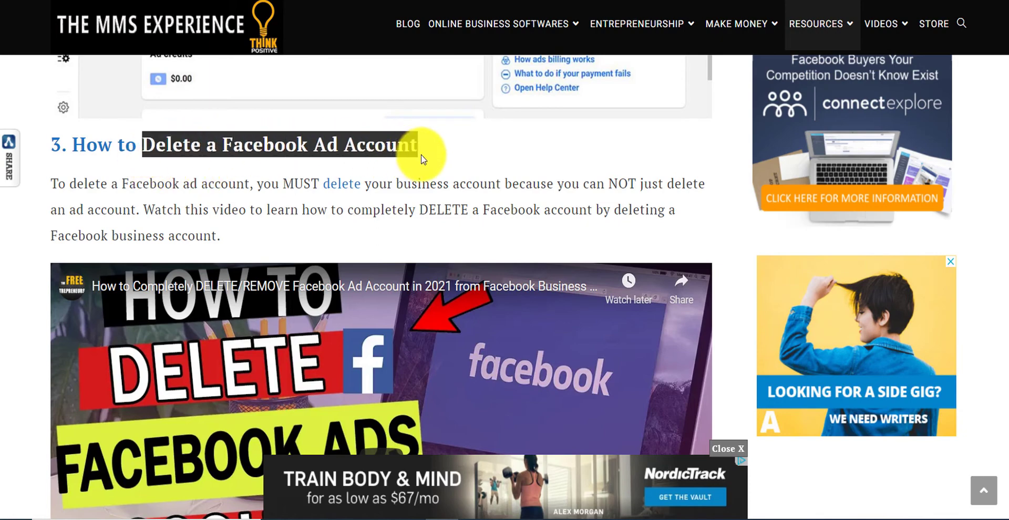
{"action": "scroll", "coordinate": [421, 154], "scroll_direction": "down", "scroll_amount": 2}
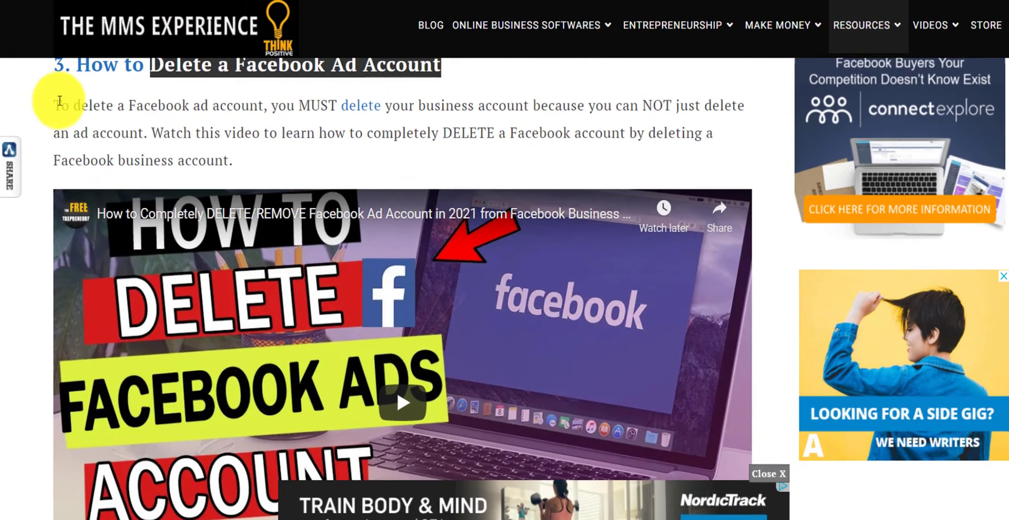
{"action": "left_click_drag", "start_coordinate": [58, 103], "coordinate": [274, 119]}
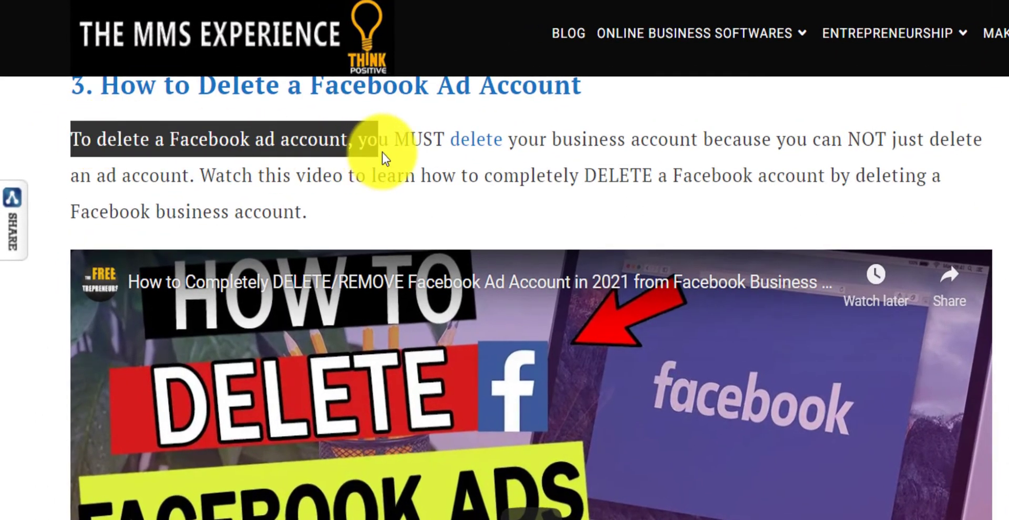
{"action": "left_click_drag", "start_coordinate": [385, 157], "coordinate": [247, 163]}
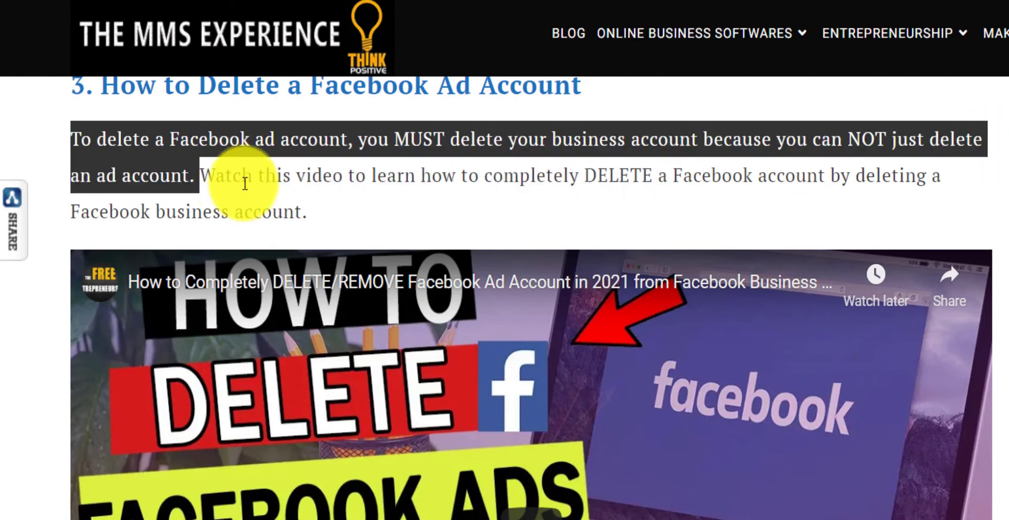
{"action": "scroll", "coordinate": [247, 163], "scroll_direction": "down", "scroll_amount": 5}
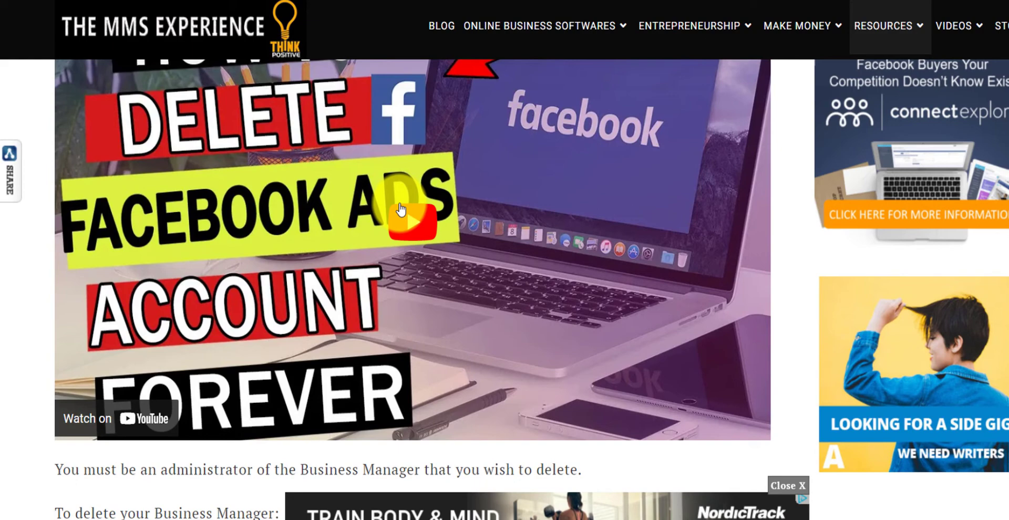
Read the steps for deleting a Business Manager, from opening Business Settings and Business Info to Permanently Delete Business.
{"action": "scroll", "coordinate": [399, 221], "scroll_direction": "down", "scroll_amount": 6}
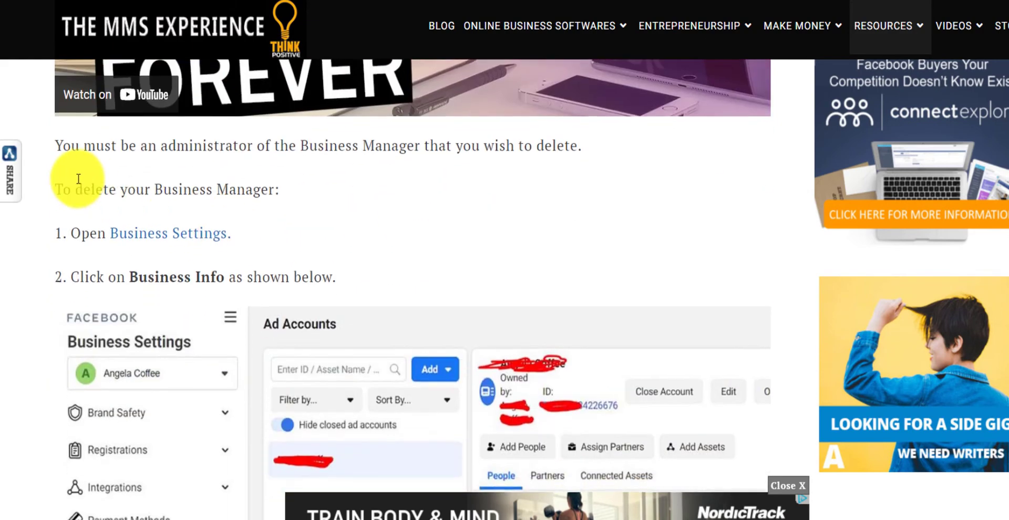
{"action": "left_click_drag", "start_coordinate": [47, 177], "coordinate": [302, 291]}
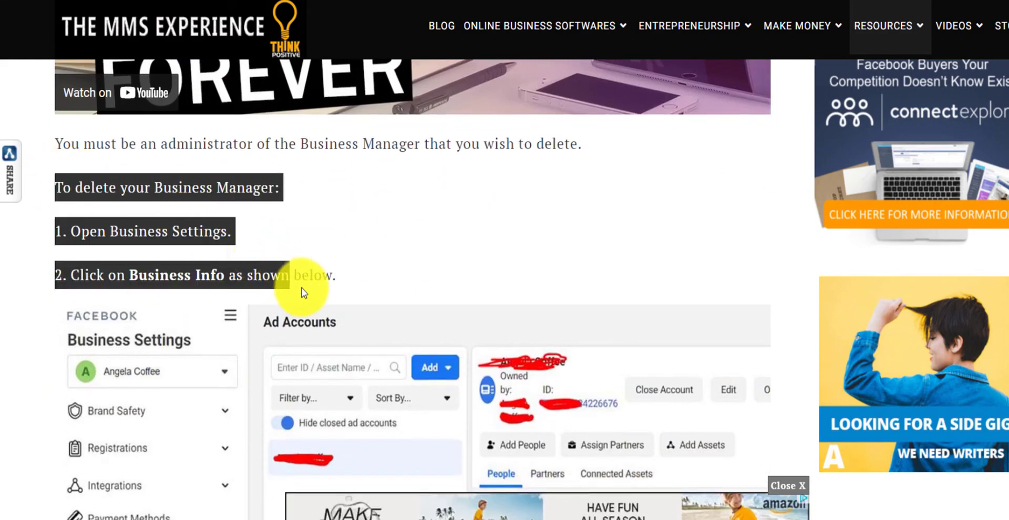
{"action": "scroll", "coordinate": [378, 284], "scroll_direction": "down", "scroll_amount": 6}
{"action": "scroll", "coordinate": [392, 247], "scroll_direction": "up", "scroll_amount": 7}
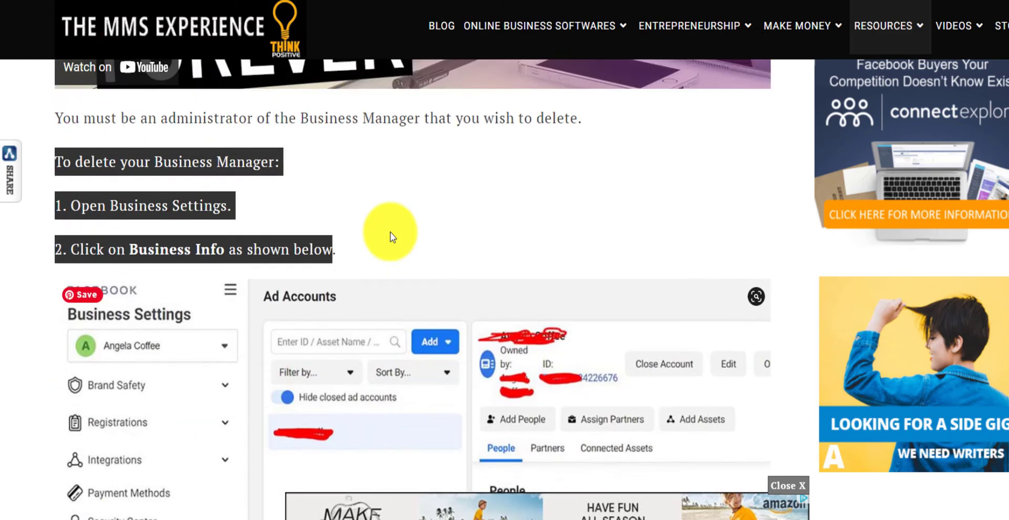
{"action": "left_click", "coordinate": [367, 232]}
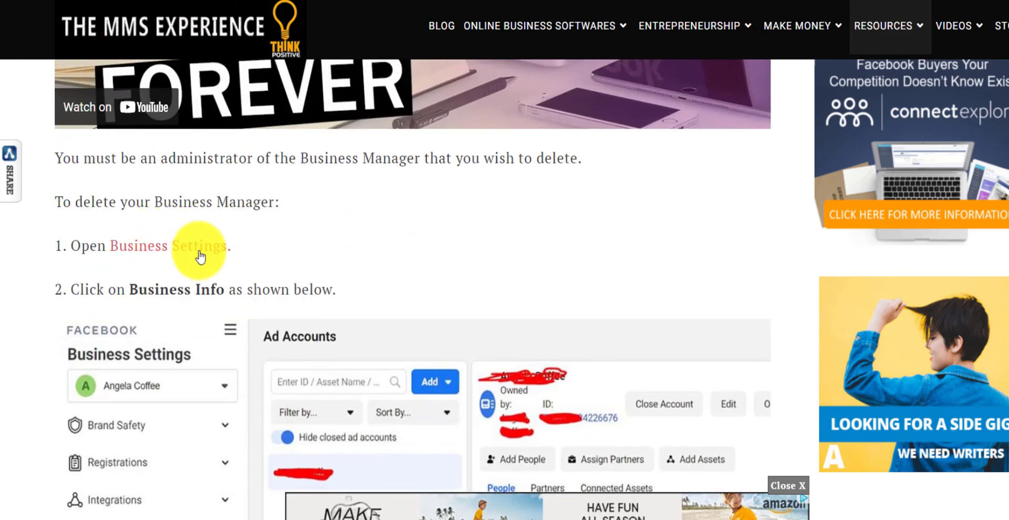
{"action": "scroll", "coordinate": [575, 315], "scroll_direction": "down", "scroll_amount": 5}
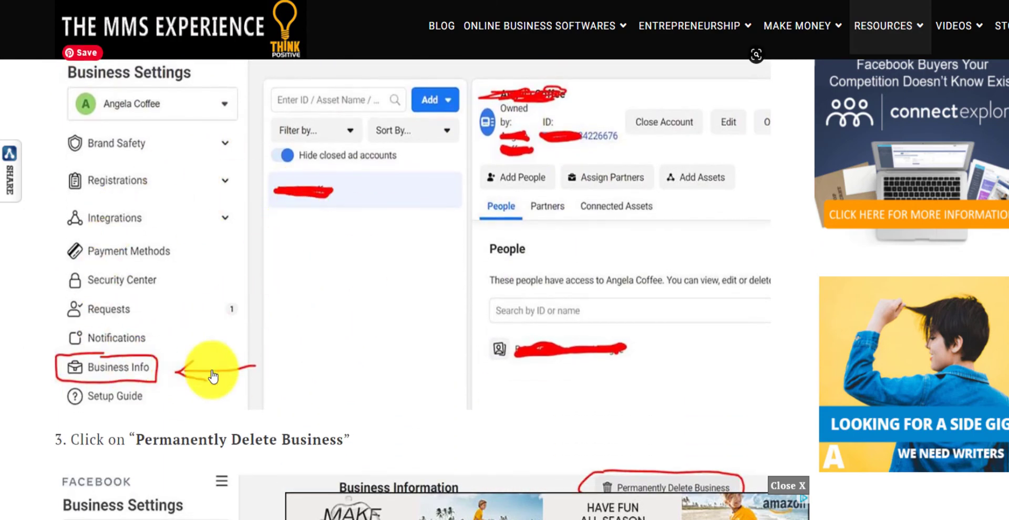
{"action": "scroll", "coordinate": [500, 261], "scroll_direction": "down", "scroll_amount": 5}
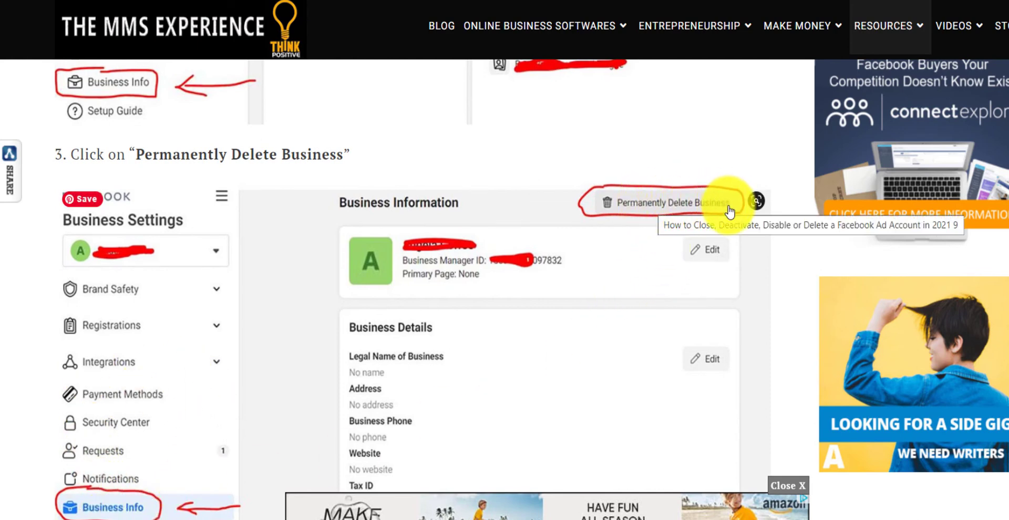
{"action": "scroll", "coordinate": [387, 275], "scroll_direction": "down", "scroll_amount": 7}
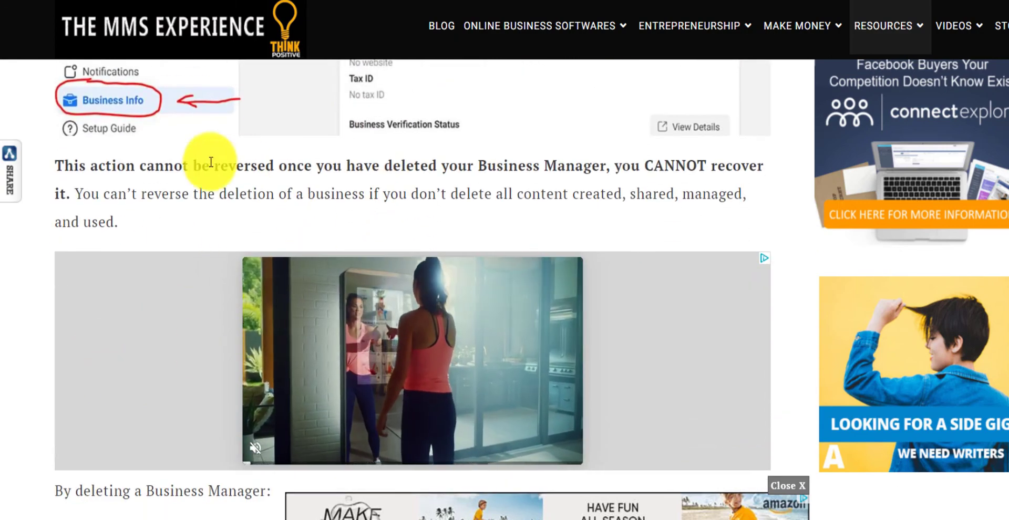
Read what deleting a Business Manager removes, highlighting the asset library, projects, event source groups, Pages and Ad accounts items.
{"action": "scroll", "coordinate": [333, 241], "scroll_direction": "down", "scroll_amount": 5}
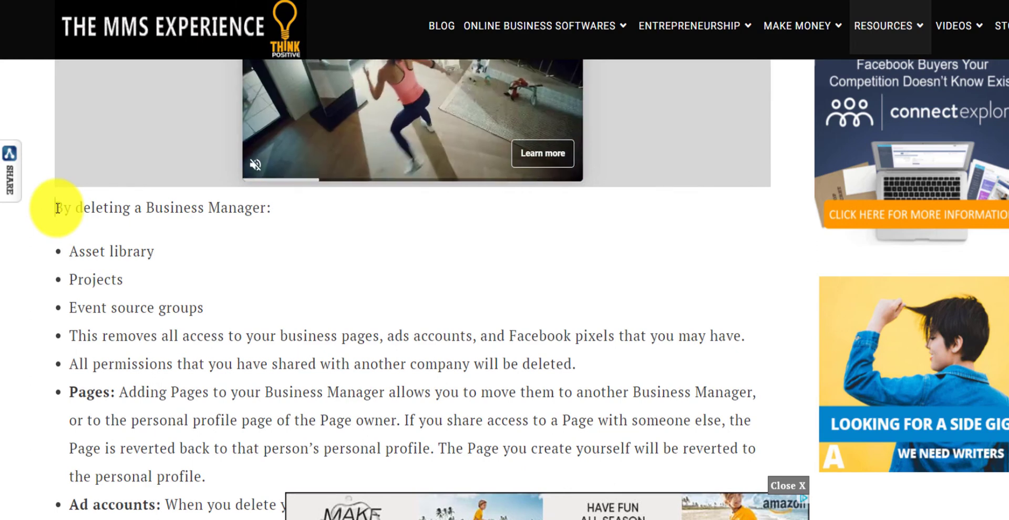
{"action": "left_click_drag", "start_coordinate": [57, 208], "coordinate": [268, 220]}
{"action": "left_click_drag", "start_coordinate": [69, 252], "coordinate": [172, 318]}
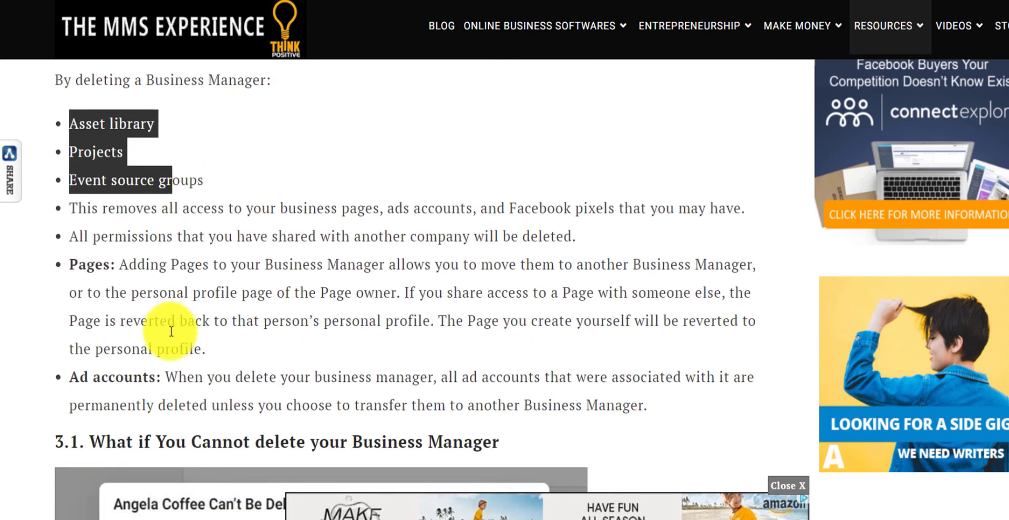
{"action": "scroll", "coordinate": [171, 331], "scroll_direction": "down", "scroll_amount": 1}
{"action": "left_click_drag", "start_coordinate": [80, 204], "coordinate": [102, 208]}
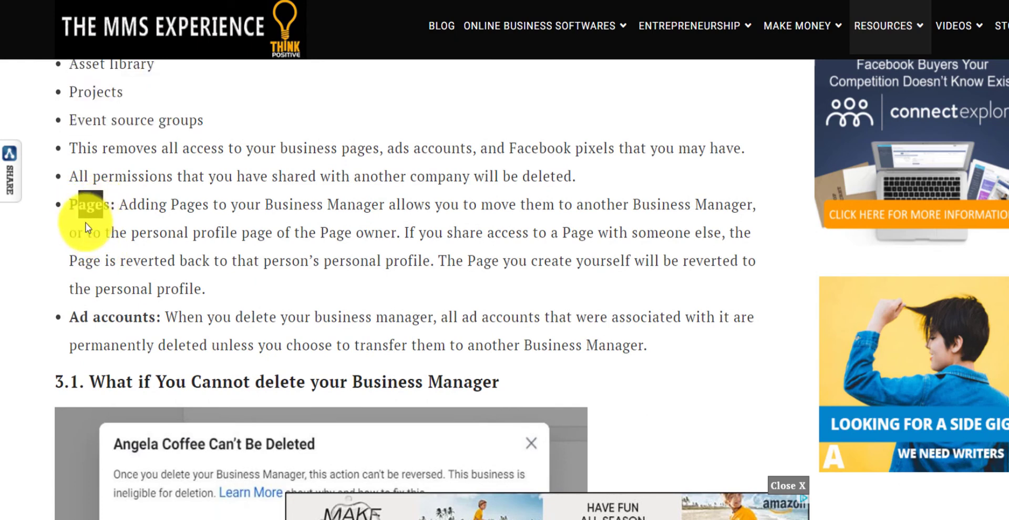
{"action": "left_click_drag", "start_coordinate": [72, 322], "coordinate": [155, 330]}
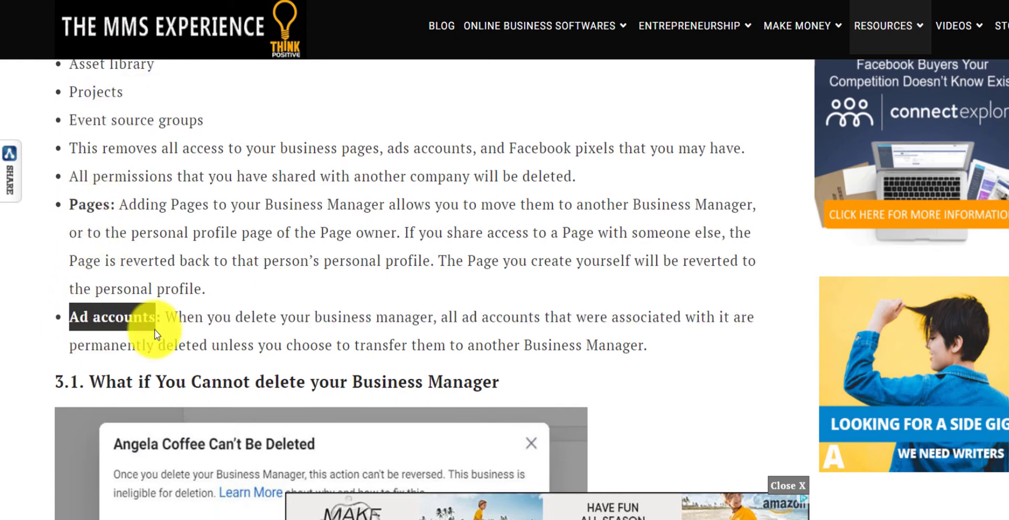
Read section 3.1 on being unable to delete a Business Manager, highlighting the list of reasons that make removal difficult.
{"action": "scroll", "coordinate": [412, 259], "scroll_direction": "down", "scroll_amount": 5}
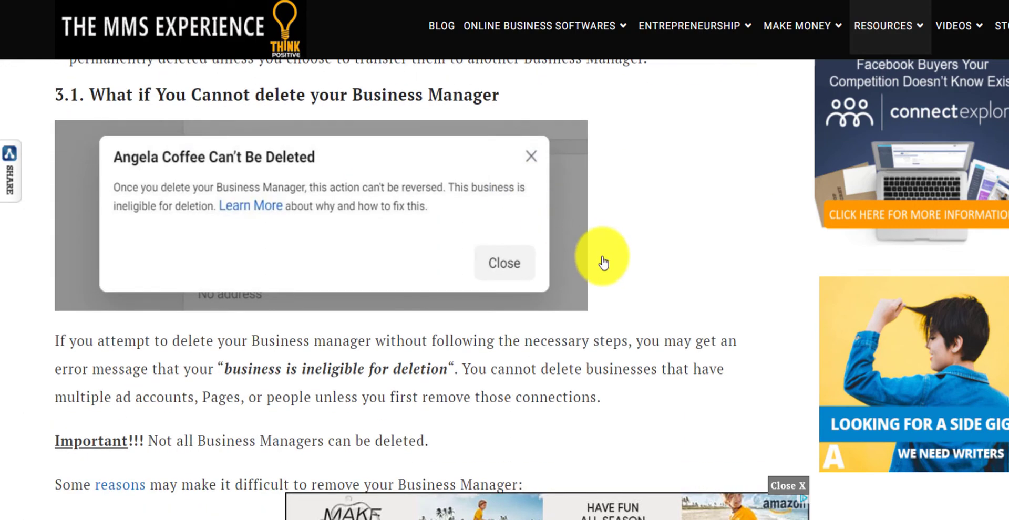
{"action": "left_click_drag", "start_coordinate": [203, 95], "coordinate": [480, 104]}
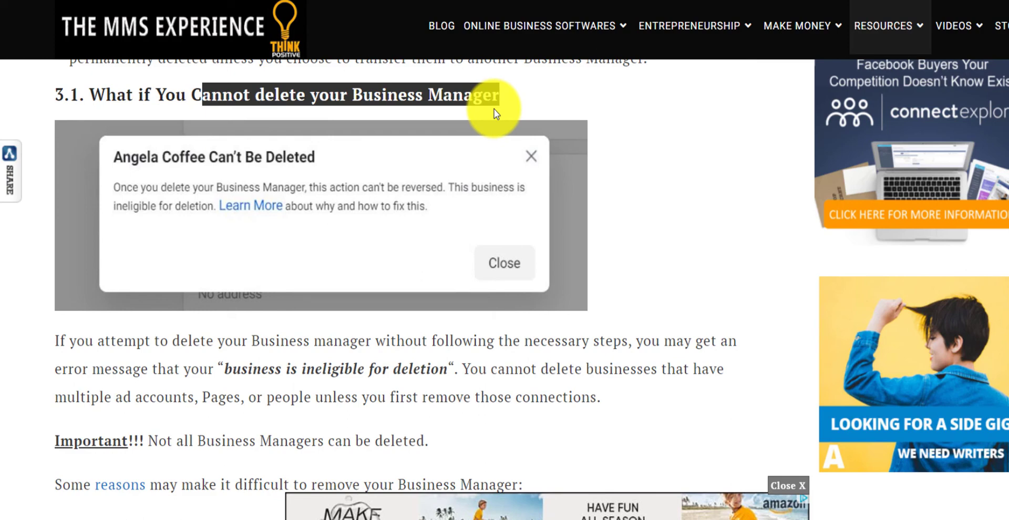
{"action": "scroll", "coordinate": [547, 232], "scroll_direction": "down", "scroll_amount": 5}
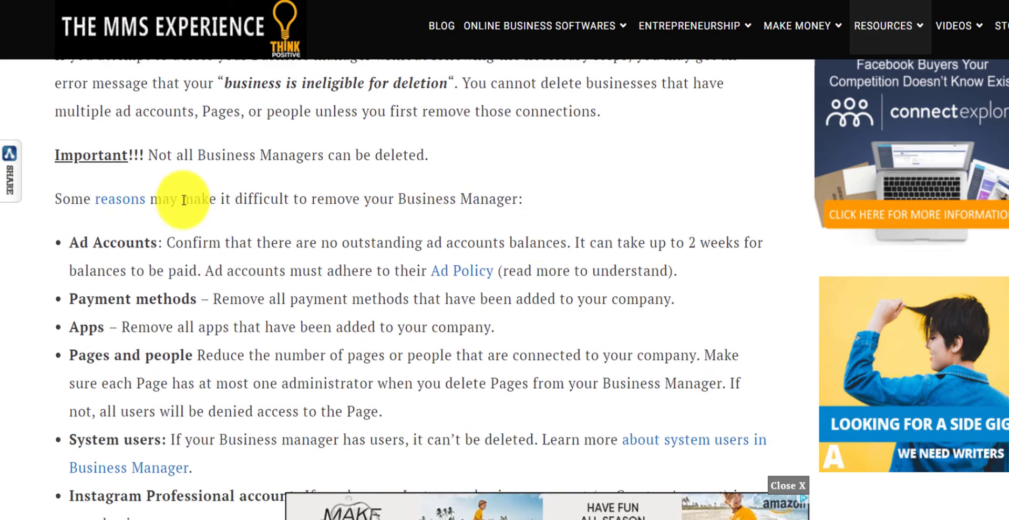
{"action": "scroll", "coordinate": [183, 201], "scroll_direction": "down", "scroll_amount": 2}
{"action": "left_click_drag", "start_coordinate": [56, 106], "coordinate": [229, 437]}
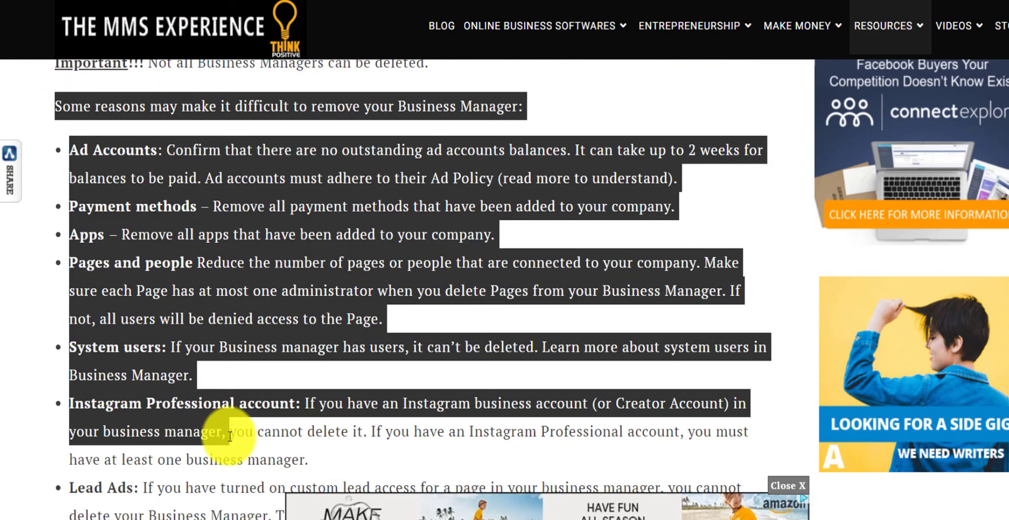
{"action": "left_click", "coordinate": [579, 236]}
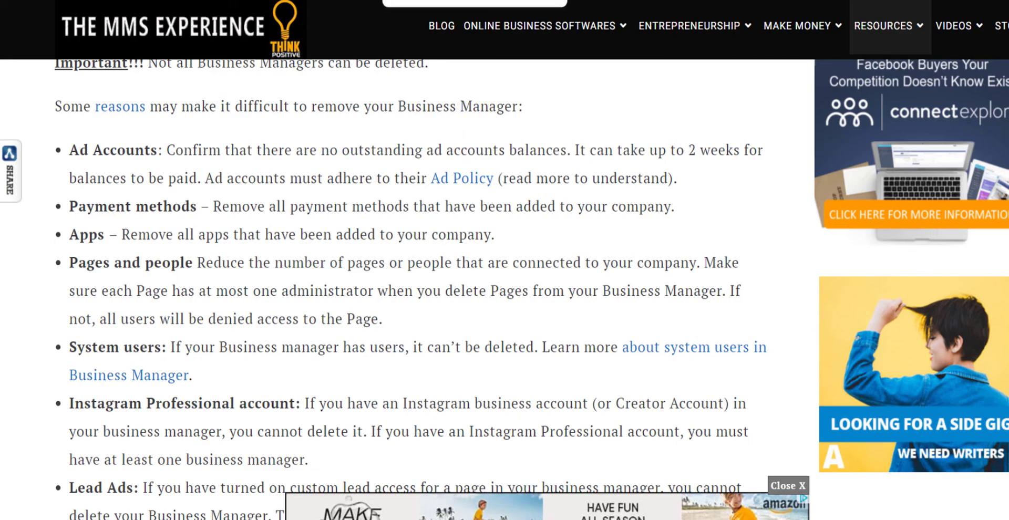
Open Business Settings through the article's Business Manager deletion steps and select the Football | Sports | Memes business.
{"action": "scroll", "coordinate": [421, 163], "scroll_direction": "down", "scroll_amount": 20}
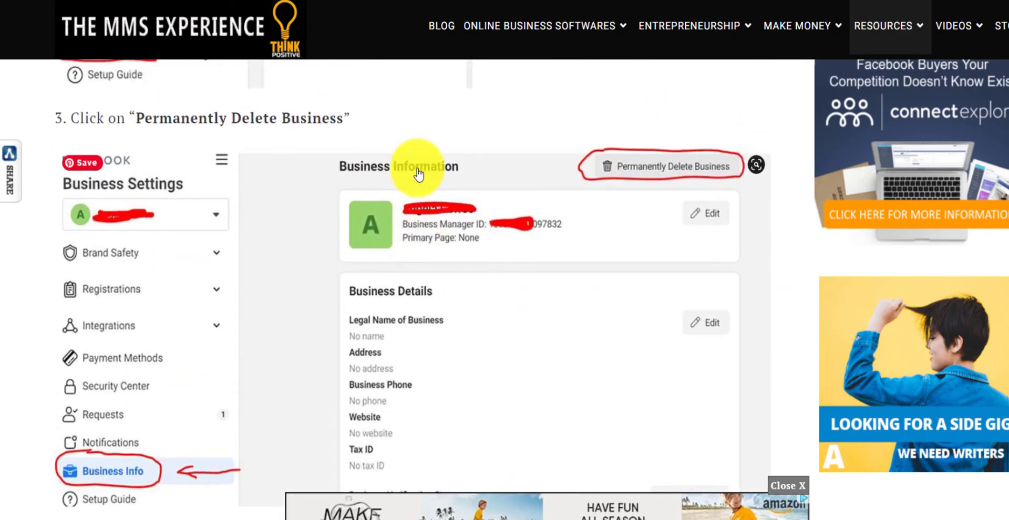
{"action": "scroll", "coordinate": [363, 196], "scroll_direction": "up", "scroll_amount": 8}
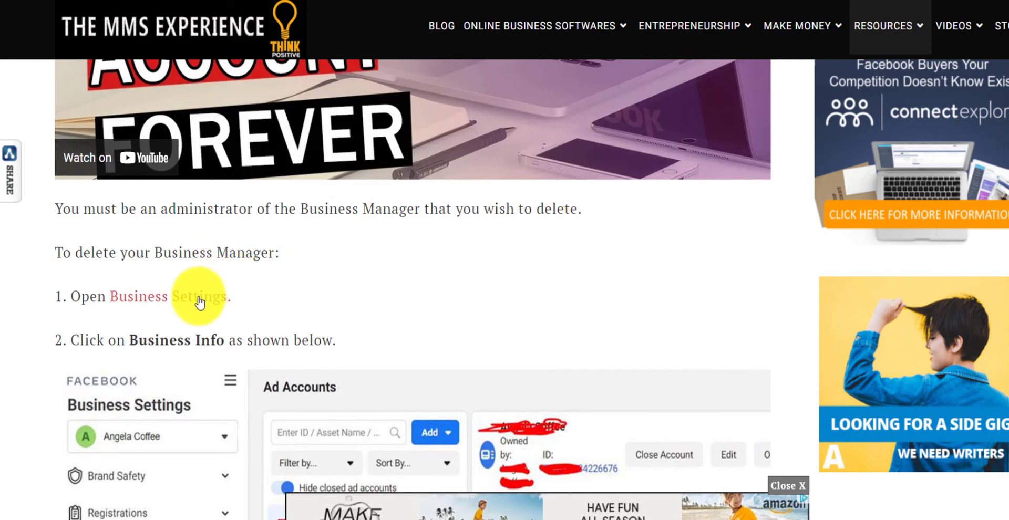
{"action": "left_click", "coordinate": [200, 299]}
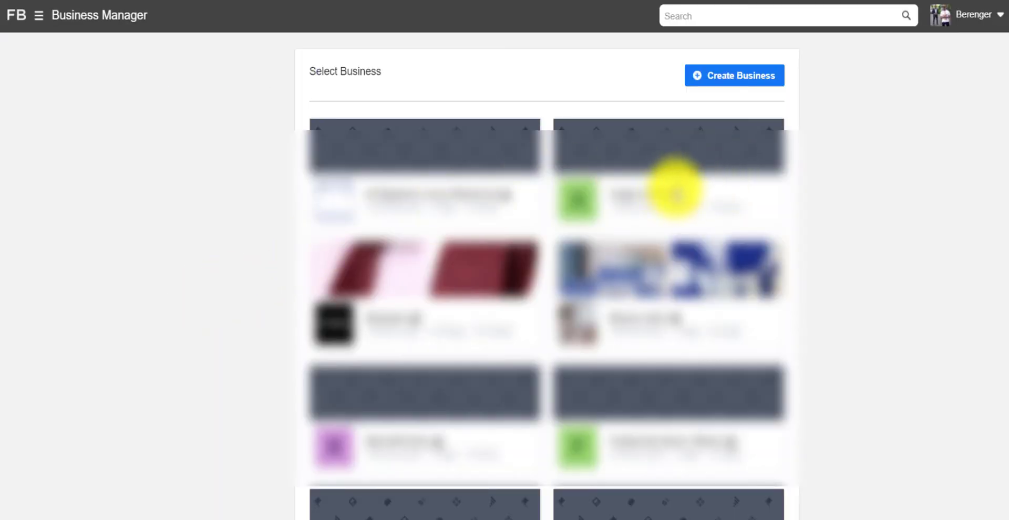
{"action": "scroll", "coordinate": [634, 287], "scroll_direction": "down", "scroll_amount": 2}
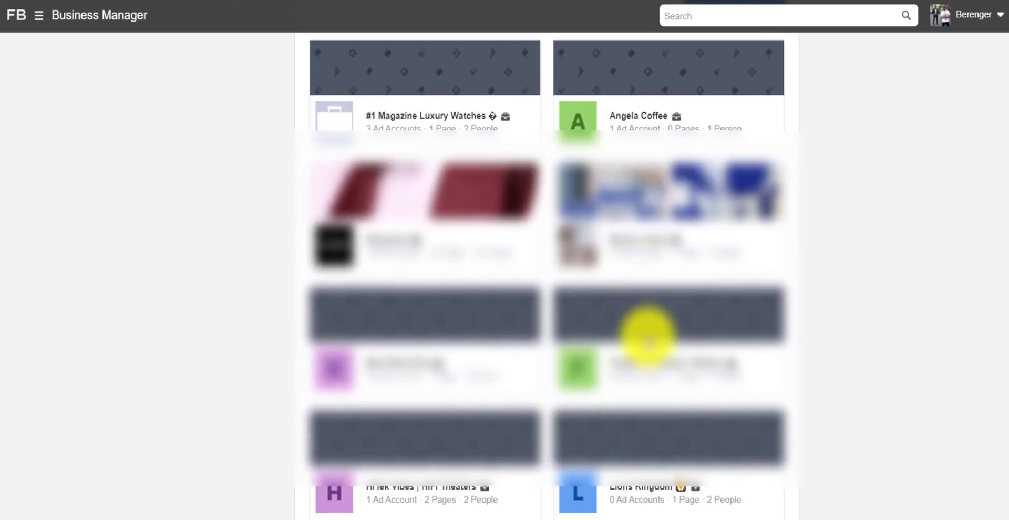
{"action": "left_click", "coordinate": [645, 363]}
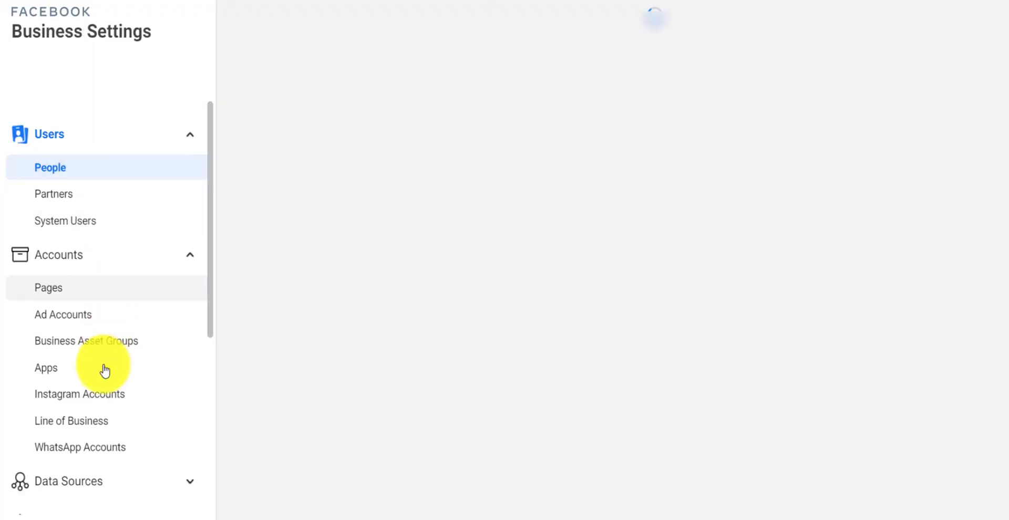
Open the Business Info page of the selected business to locate the Permanently Delete Business option.
{"action": "scroll", "coordinate": [95, 434], "scroll_direction": "down", "scroll_amount": 5}
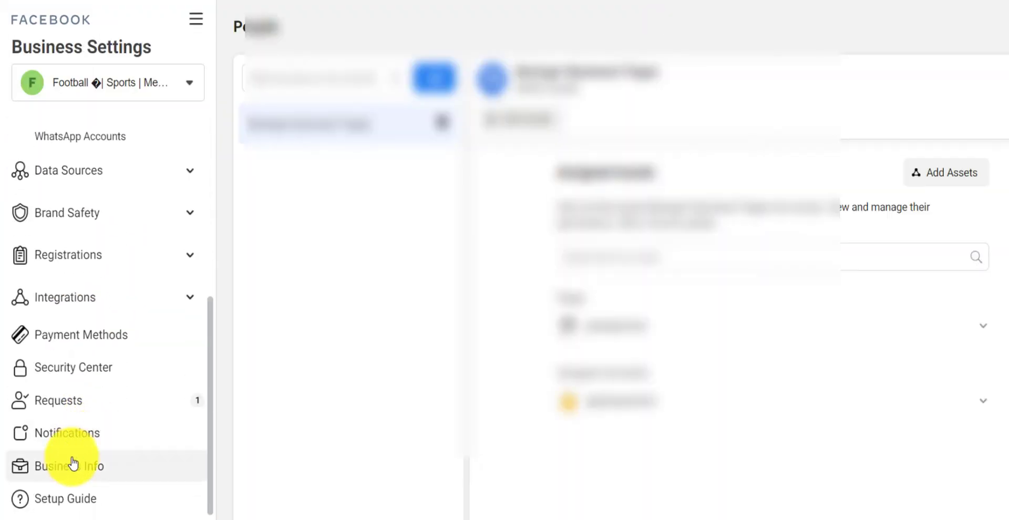
{"action": "left_click", "coordinate": [68, 473]}
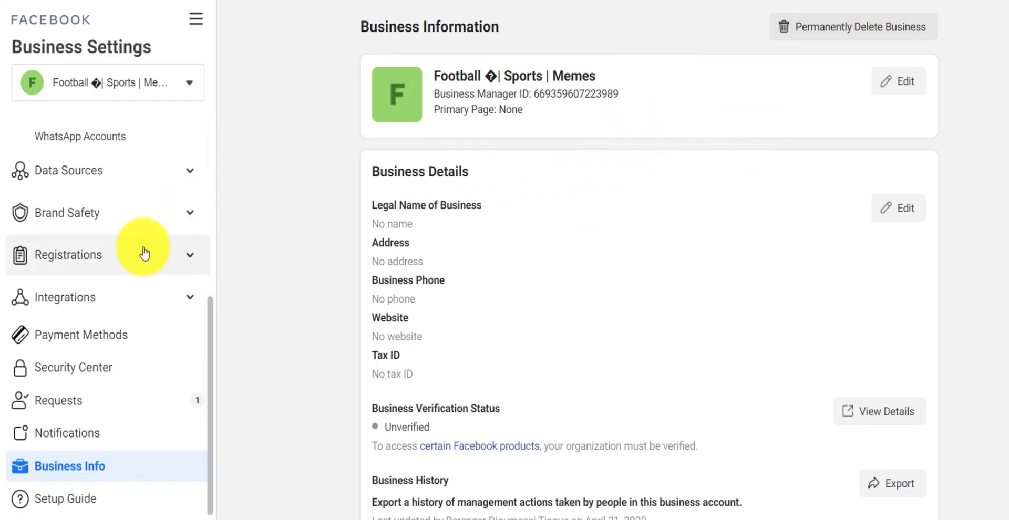
{"action": "left_click", "coordinate": [157, 176]}
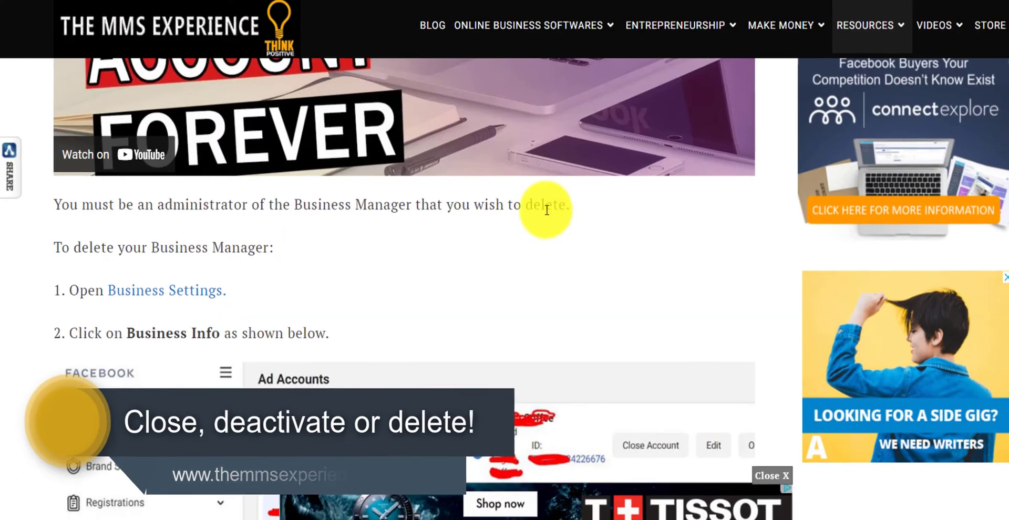
Review the article's Business Info and Permanently Delete Business steps, and return to its table of contents.
{"action": "scroll", "coordinate": [1004, 315], "scroll_direction": "down", "scroll_amount": 13}
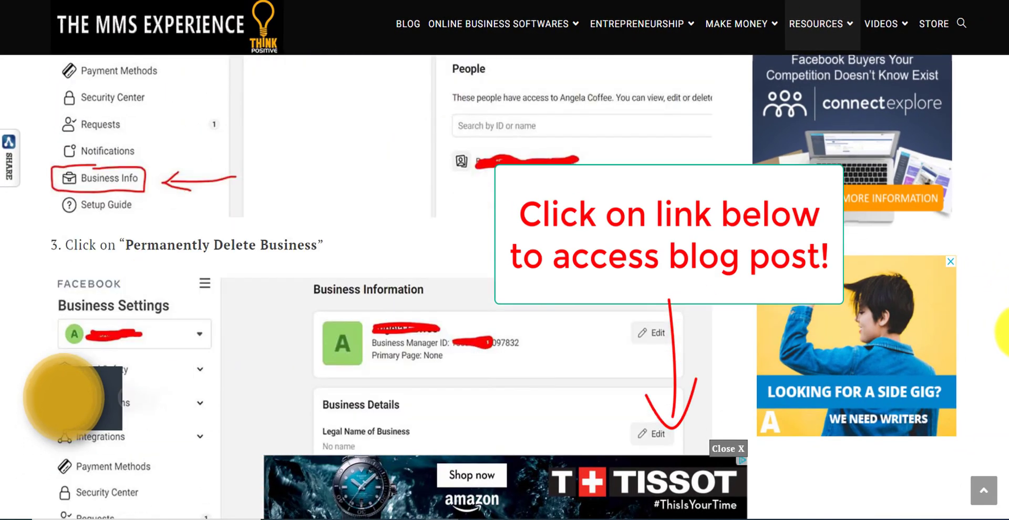
{"action": "left_click_drag", "start_coordinate": [1003, 359], "coordinate": [1004, 60]}
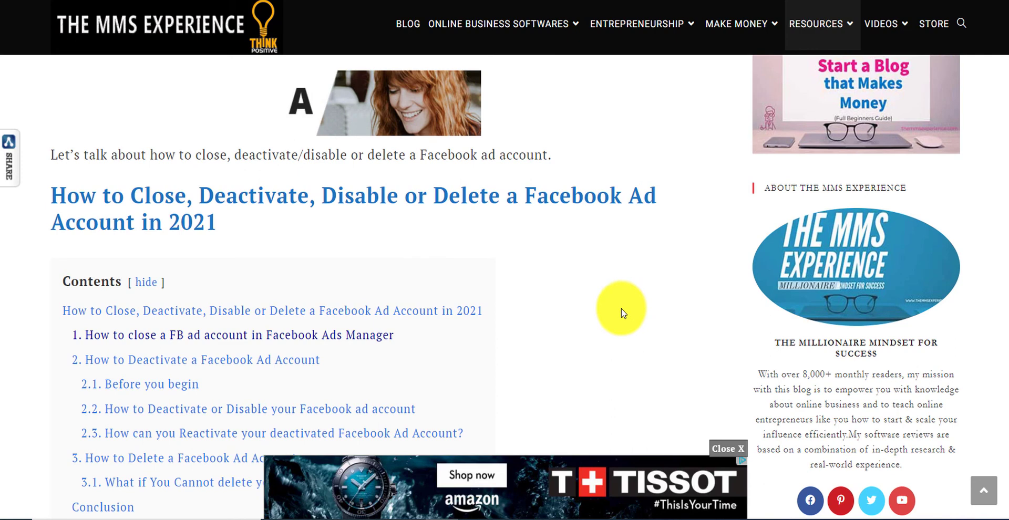
Switch to the Freetrepreneurs YouTube channel, browse its deactivation videos and the home page's Facebook playlist, and return to section 1 of the blog article.
{"action": "mouse_move", "coordinate": [678, 24]}
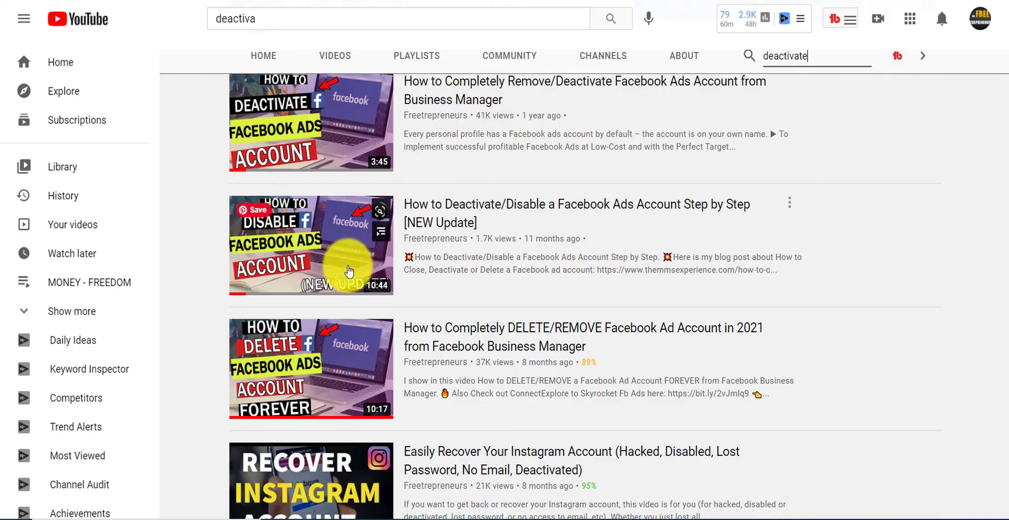
{"action": "scroll", "coordinate": [341, 106], "scroll_direction": "up", "scroll_amount": 2}
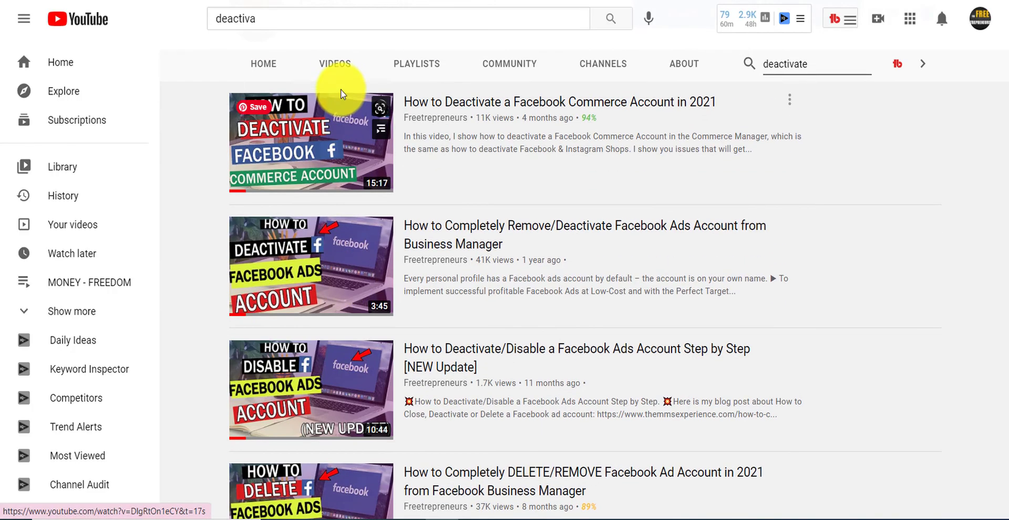
{"action": "left_click", "coordinate": [243, 72]}
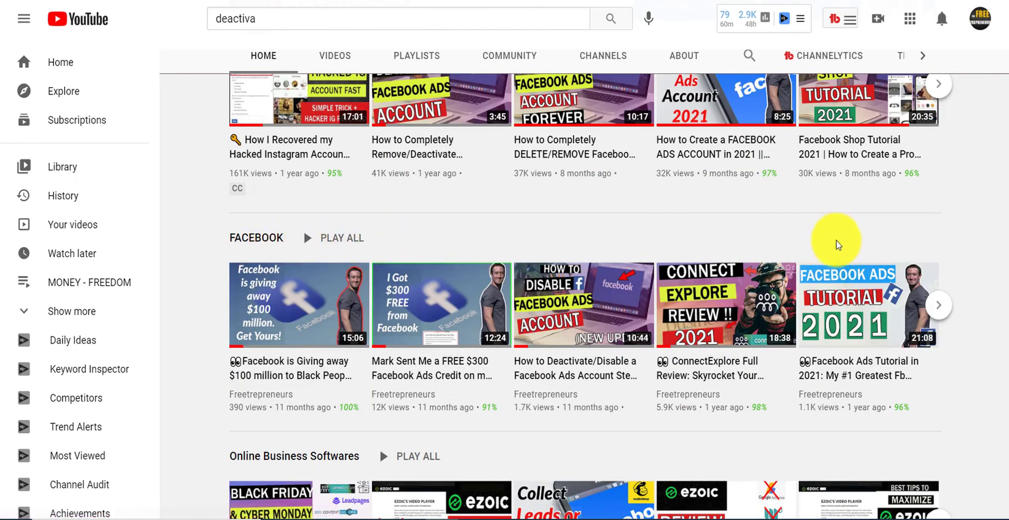
{"action": "left_click", "coordinate": [940, 305]}
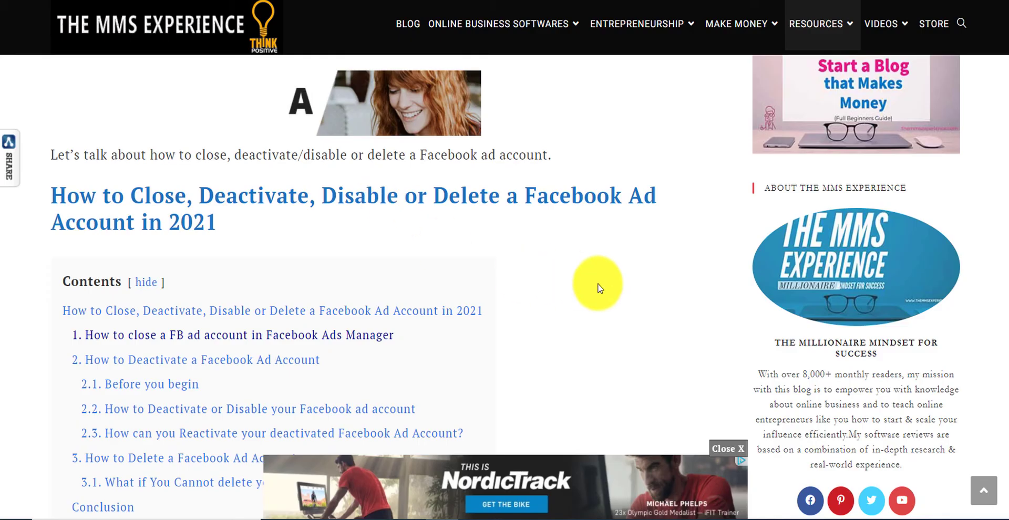
{"action": "scroll", "coordinate": [605, 288], "scroll_direction": "down", "scroll_amount": 5}
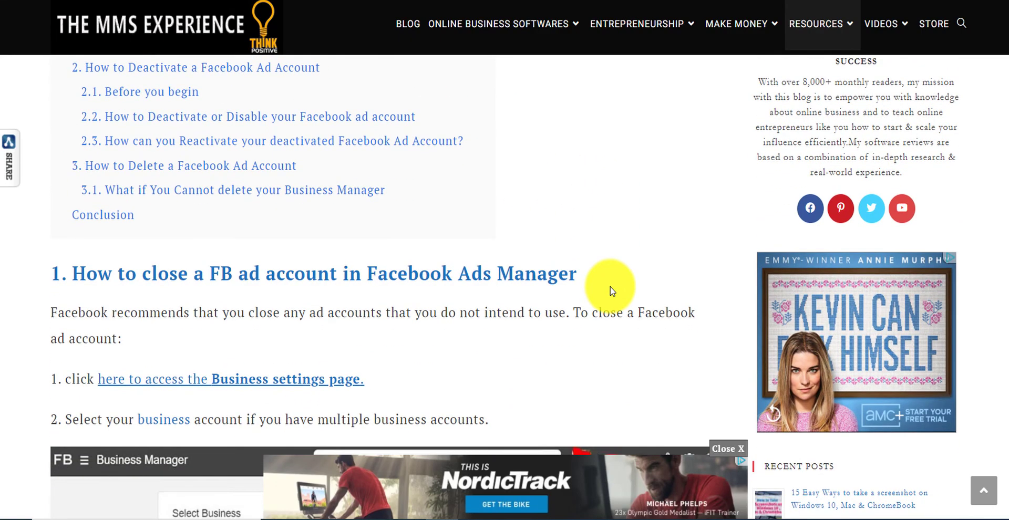